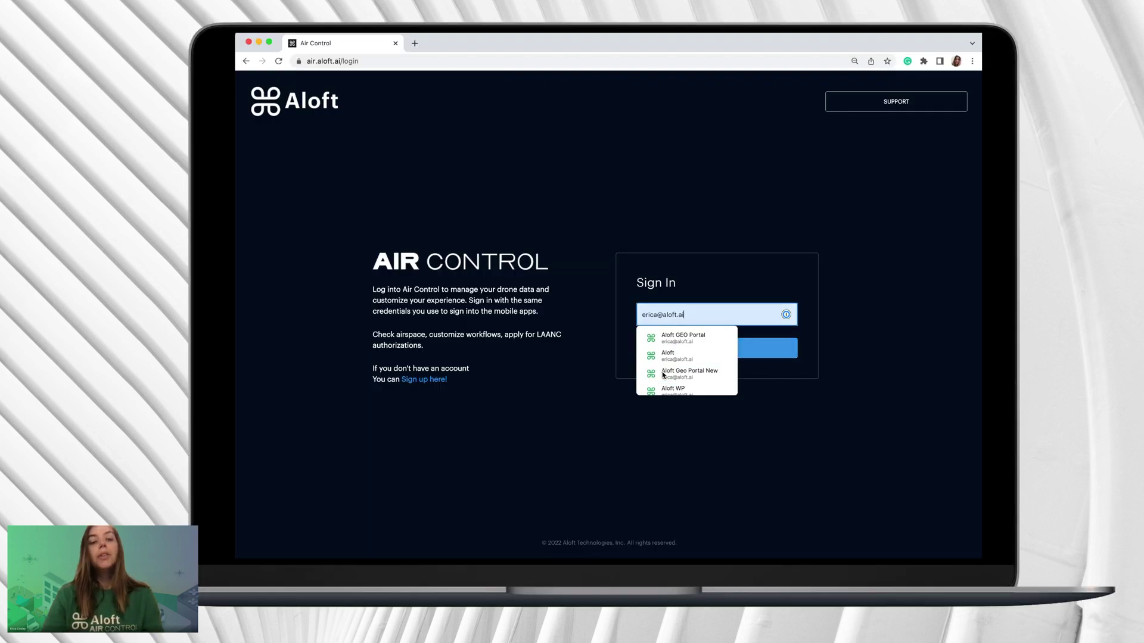
# Sign in to Air Control with the kittyhawk corporate ID
pyautogui.click(766, 352)
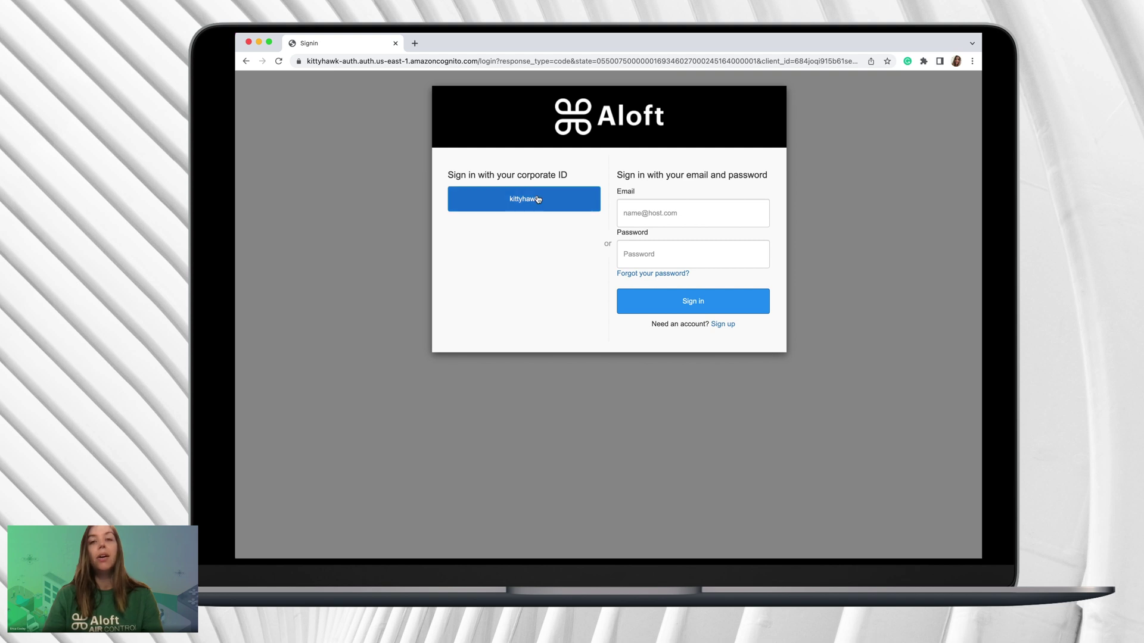
pyautogui.click(525, 200)
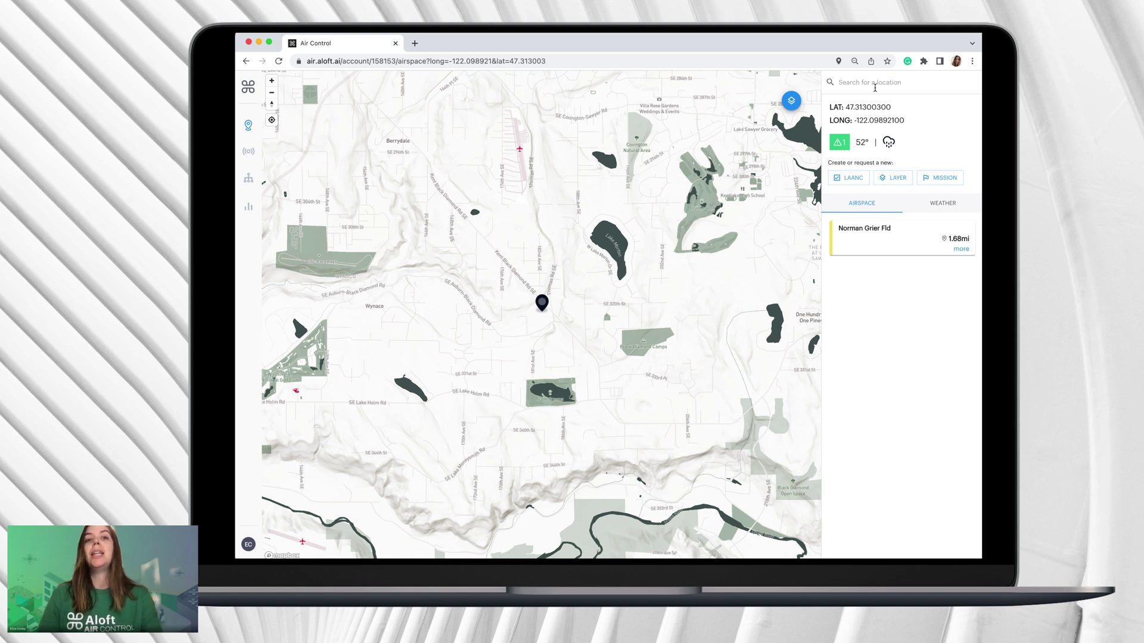
# Search for San Francisco and open the location San Francisco, California, United States on the map
pyautogui.click(875, 88)
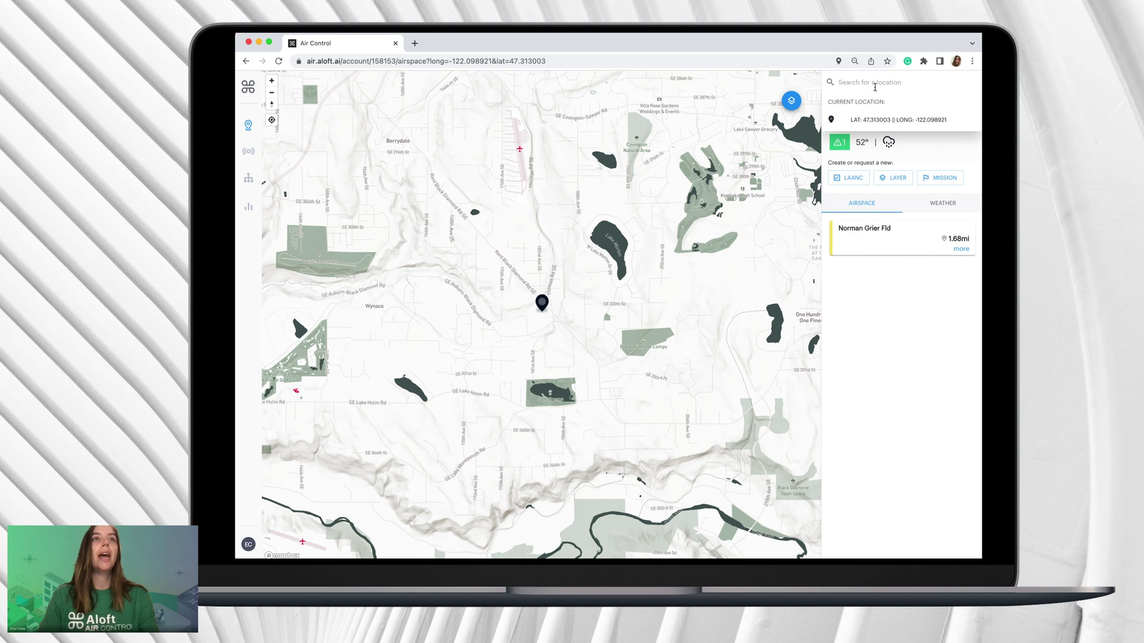
pyautogui.write('san')
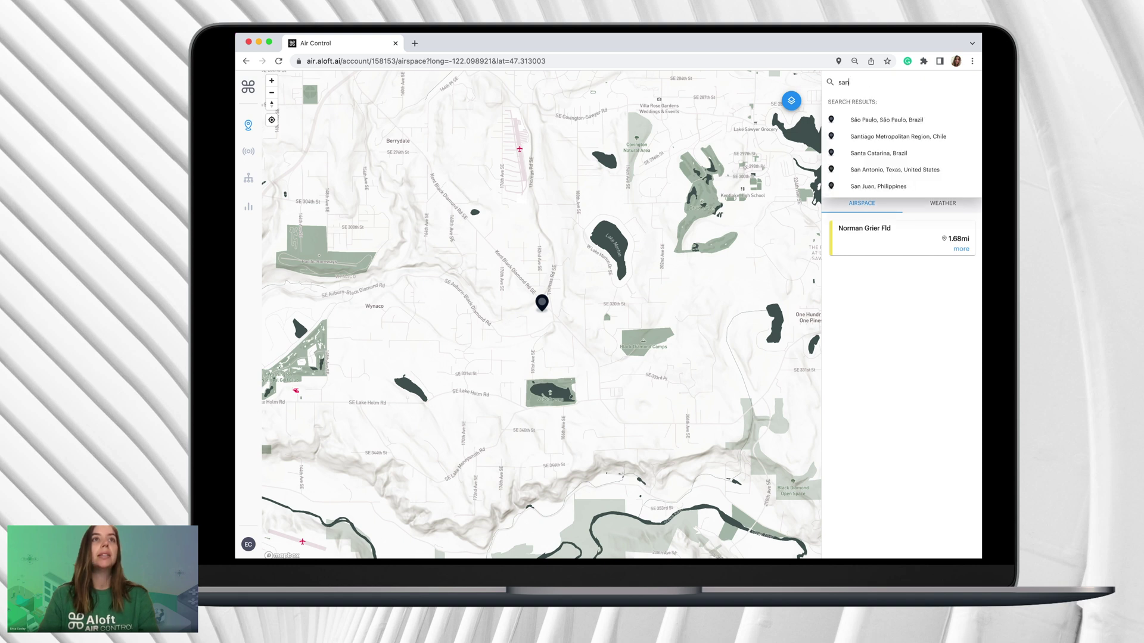
pyautogui.write(' fran')
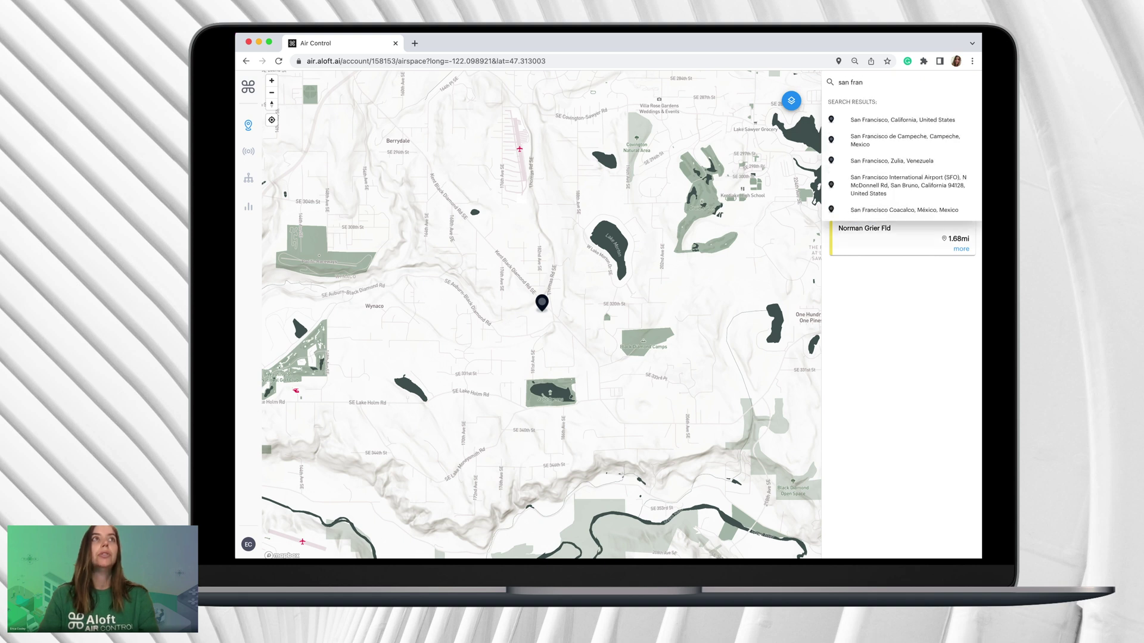
pyautogui.click(917, 120)
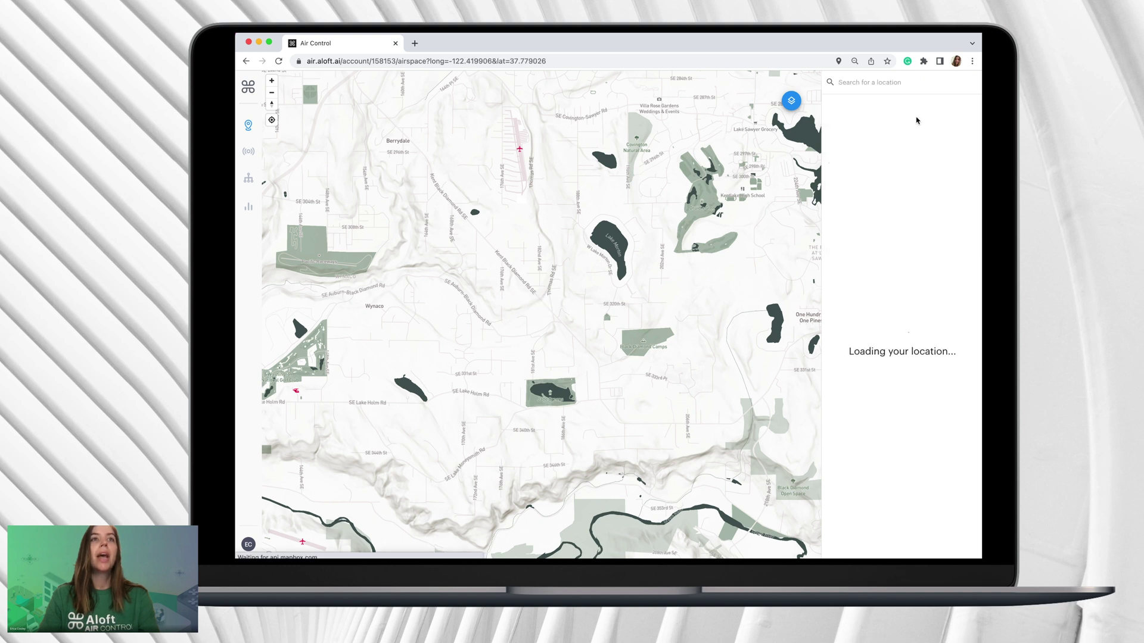
# Place the location pin in the blue SFO controlled airspace near Daly City to check its airspace advisories
pyautogui.click(272, 94)
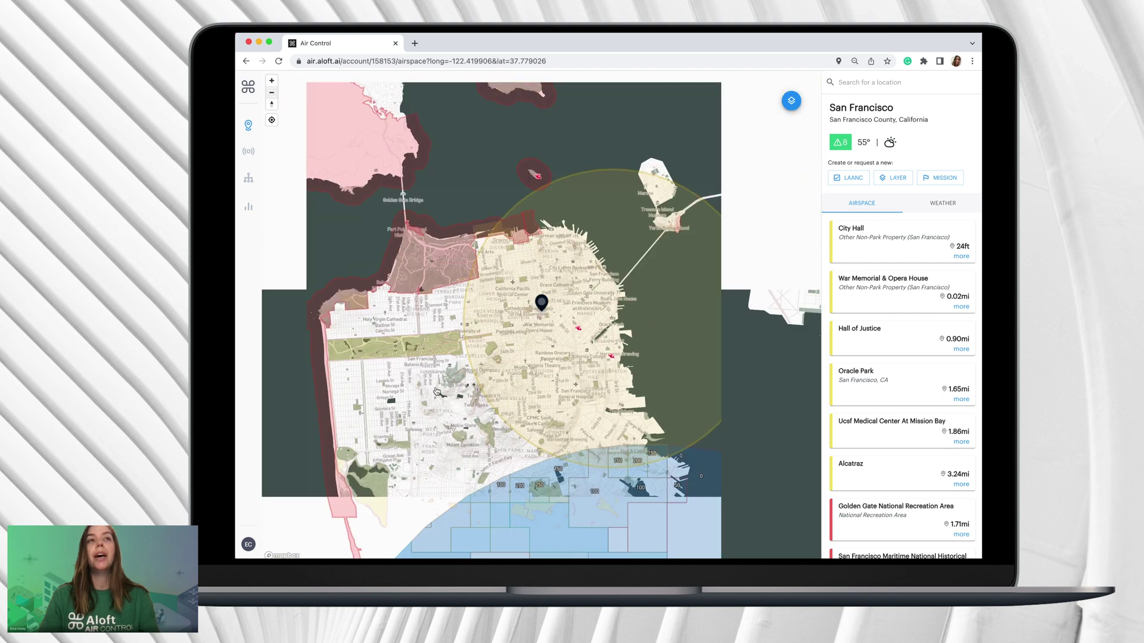
pyautogui.moveTo(454, 394); pyautogui.dragTo(429, 202)
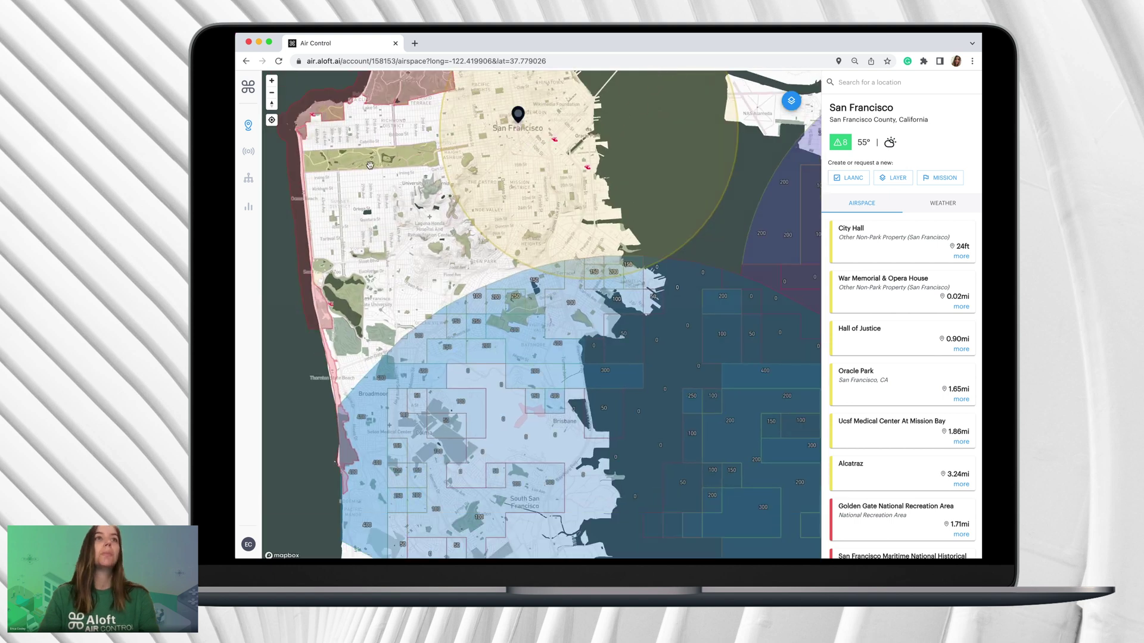
pyautogui.click(271, 92)
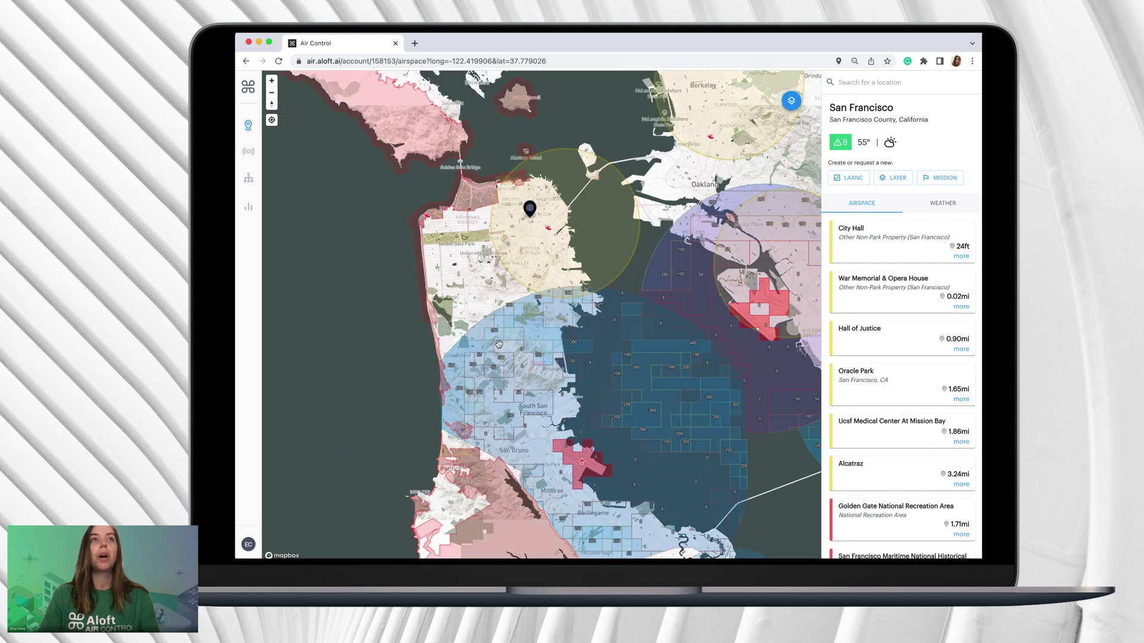
pyautogui.click(470, 373)
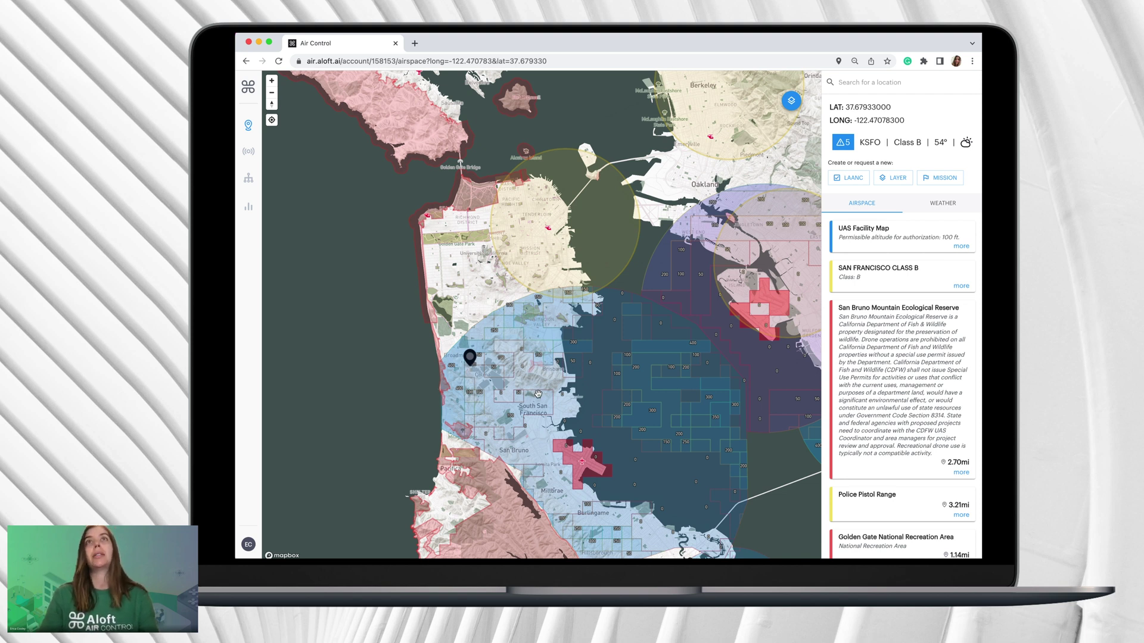
# Move the location pin to the 250 ft grid cell west of South San Francisco
pyautogui.click(271, 81)
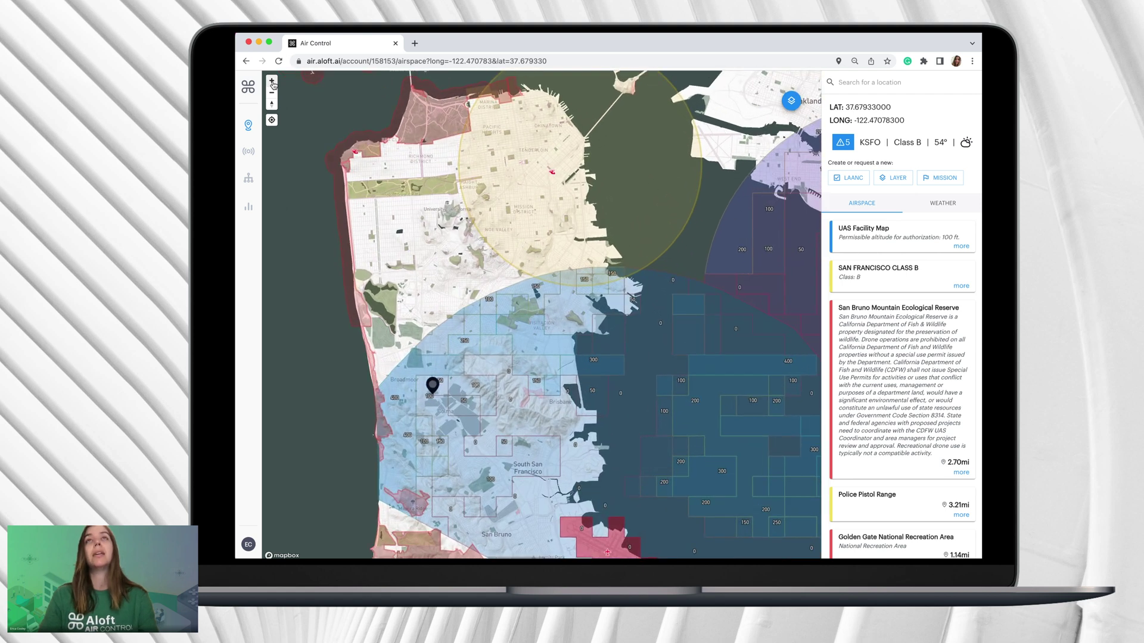
pyautogui.click(272, 81)
pyautogui.moveTo(369, 507); pyautogui.dragTo(427, 345)
pyautogui.moveTo(416, 411); pyautogui.dragTo(474, 365)
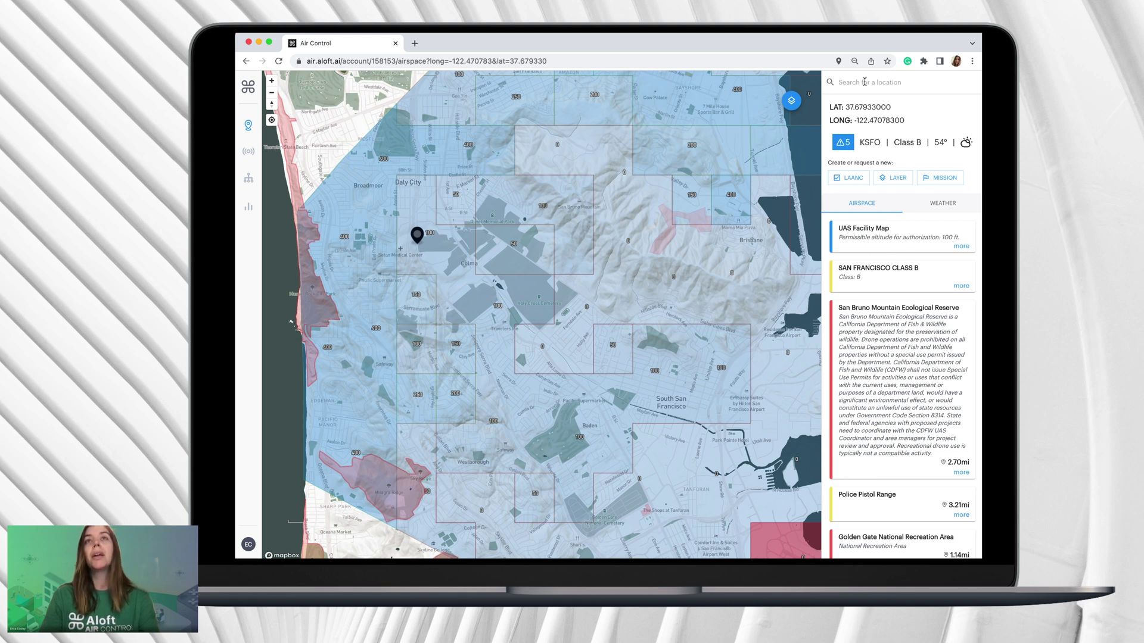
pyautogui.click(410, 404)
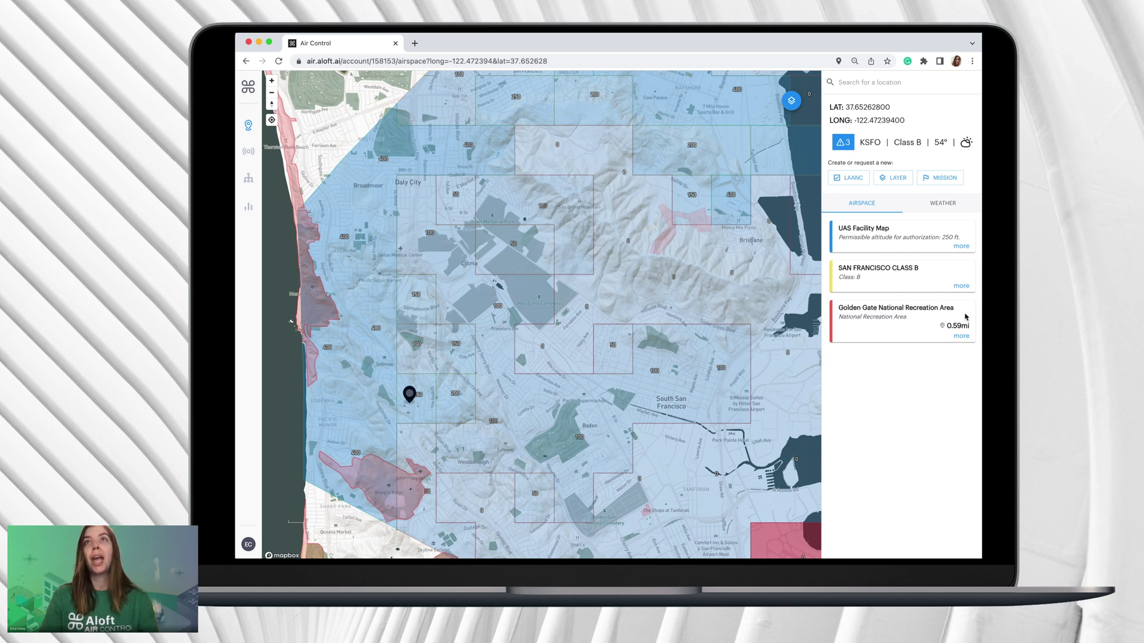
# Expand the full details of the San Francisco Class B and UAS Facility Map advisories
pyautogui.click(961, 287)
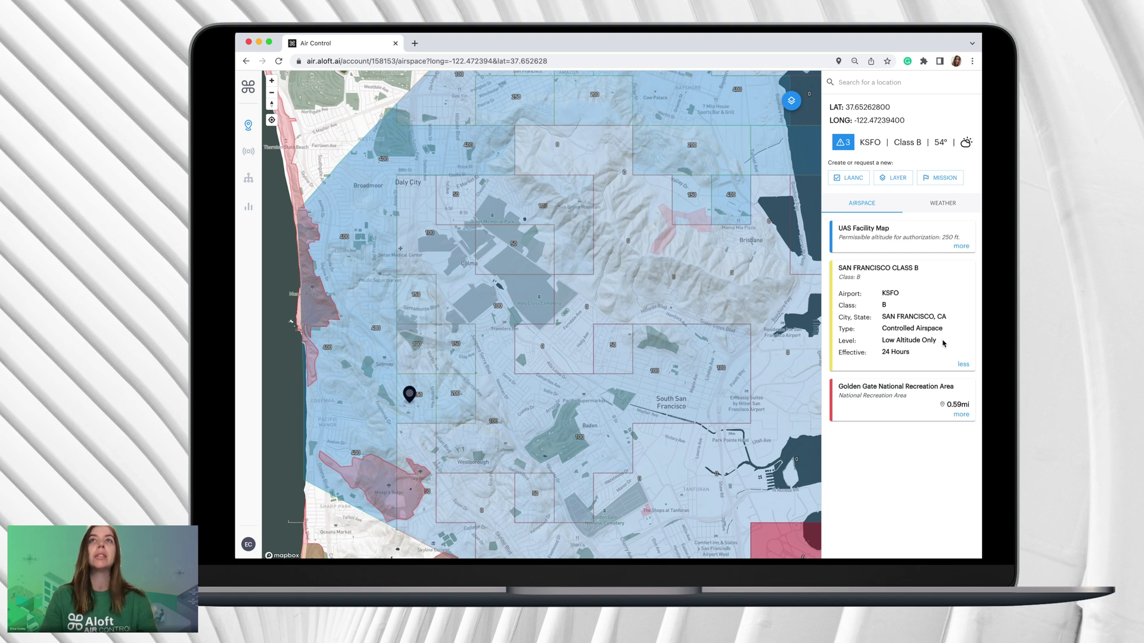
pyautogui.click(961, 246)
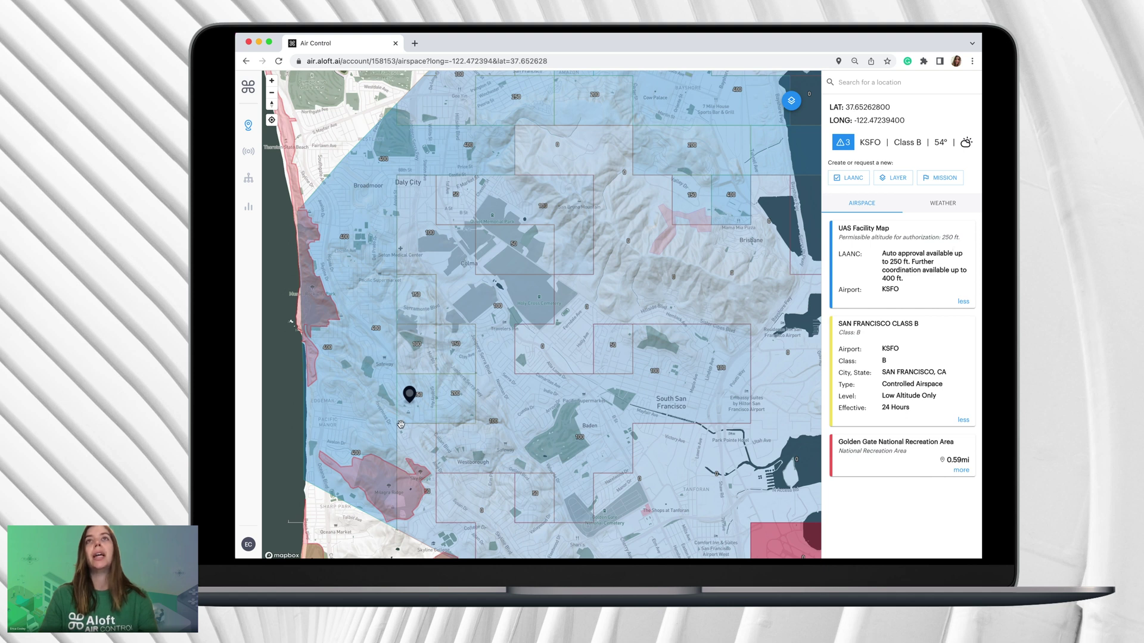
# Start a LAANC request for the pinned location on 10/21/2022, beginning at 11:00 AM with a duration of 1h
pyautogui.click(850, 178)
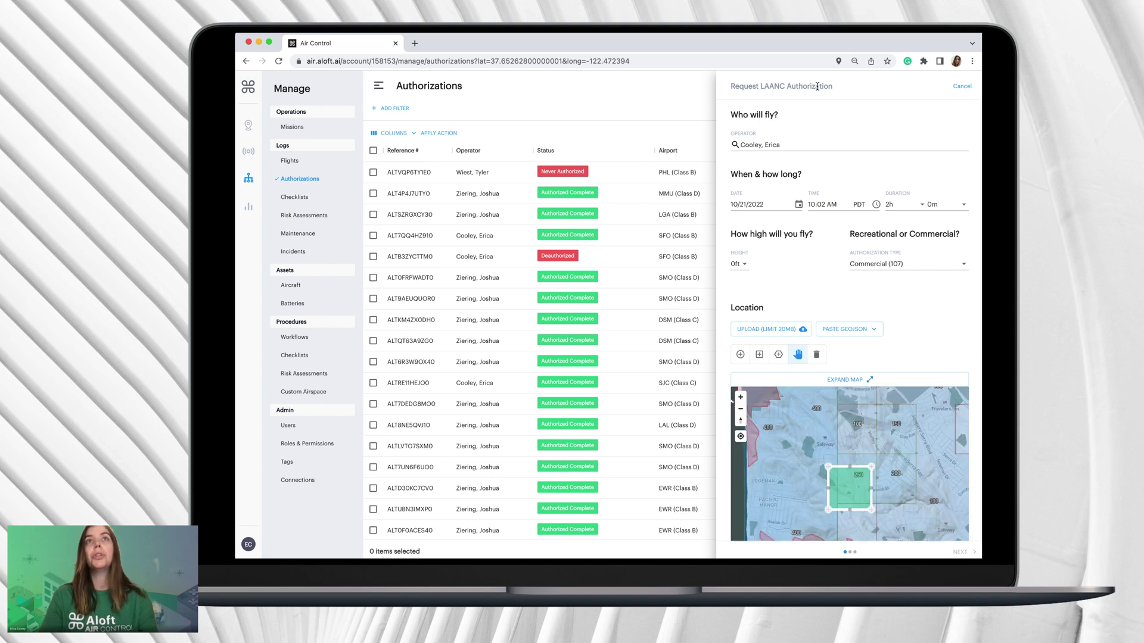
pyautogui.click(798, 204)
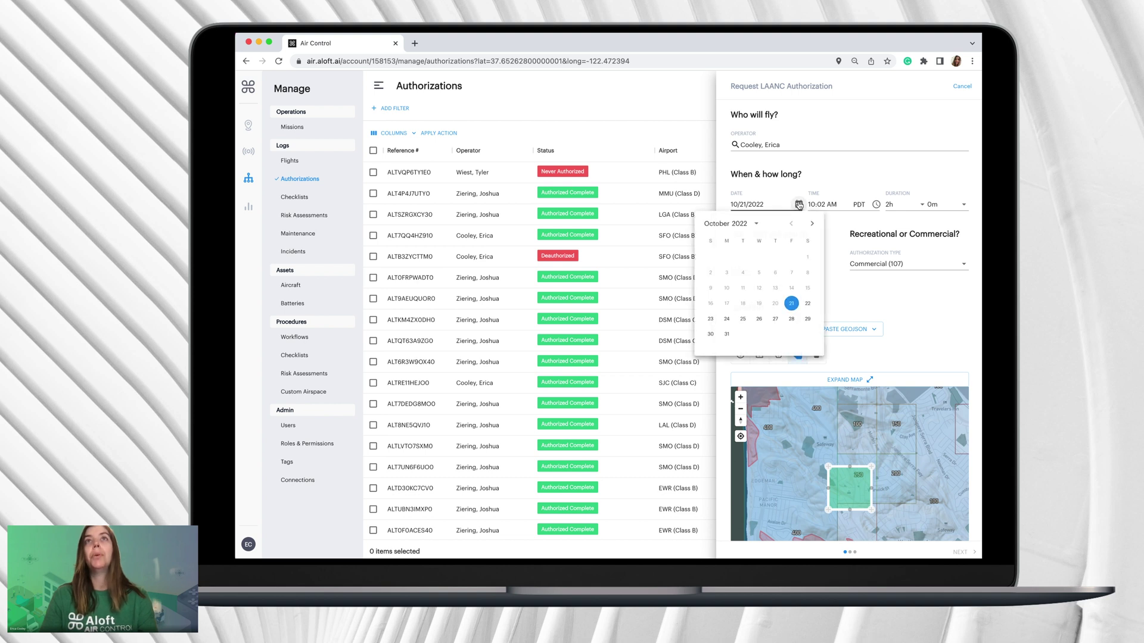
pyautogui.click(791, 304)
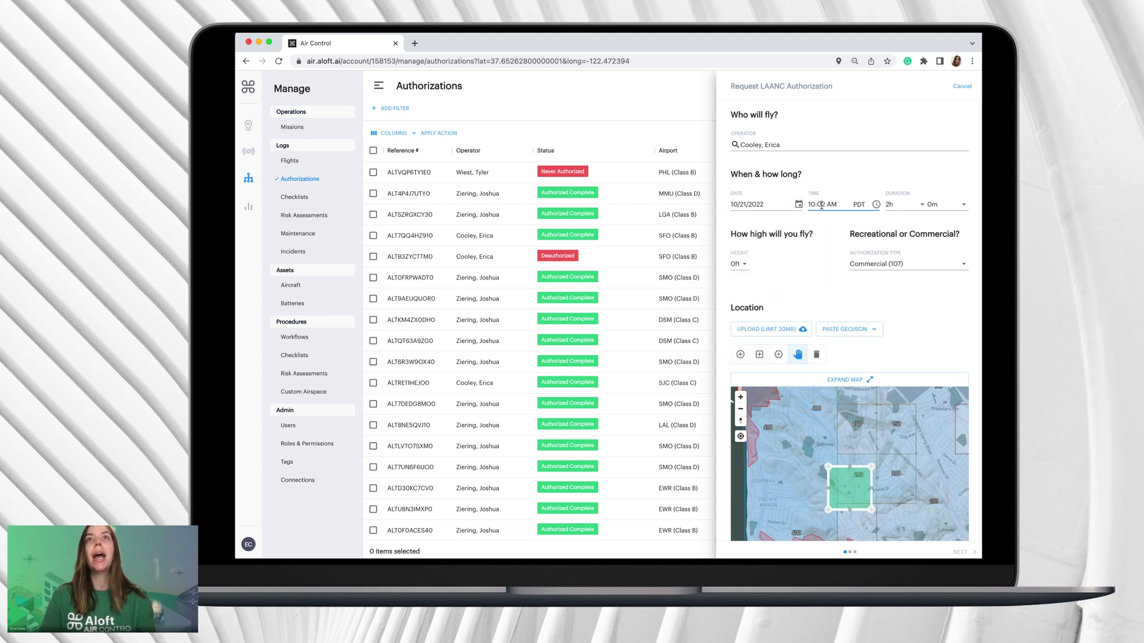
pyautogui.click(813, 205)
pyautogui.write('11')
pyautogui.press('BackSpace')
pyautogui.write('0')
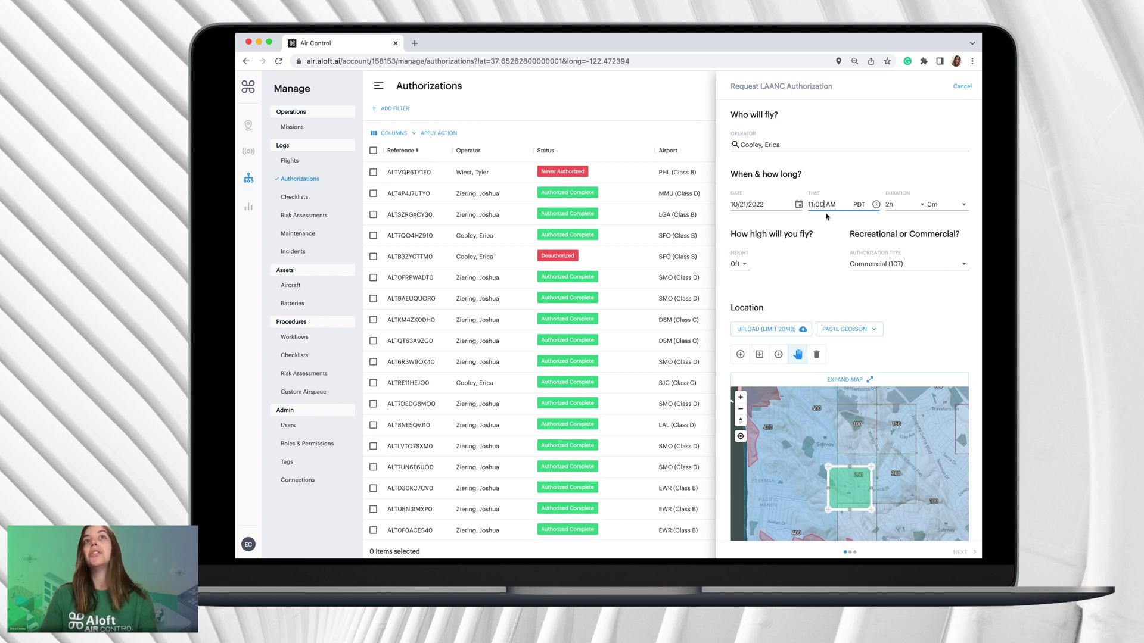
pyautogui.click(900, 205)
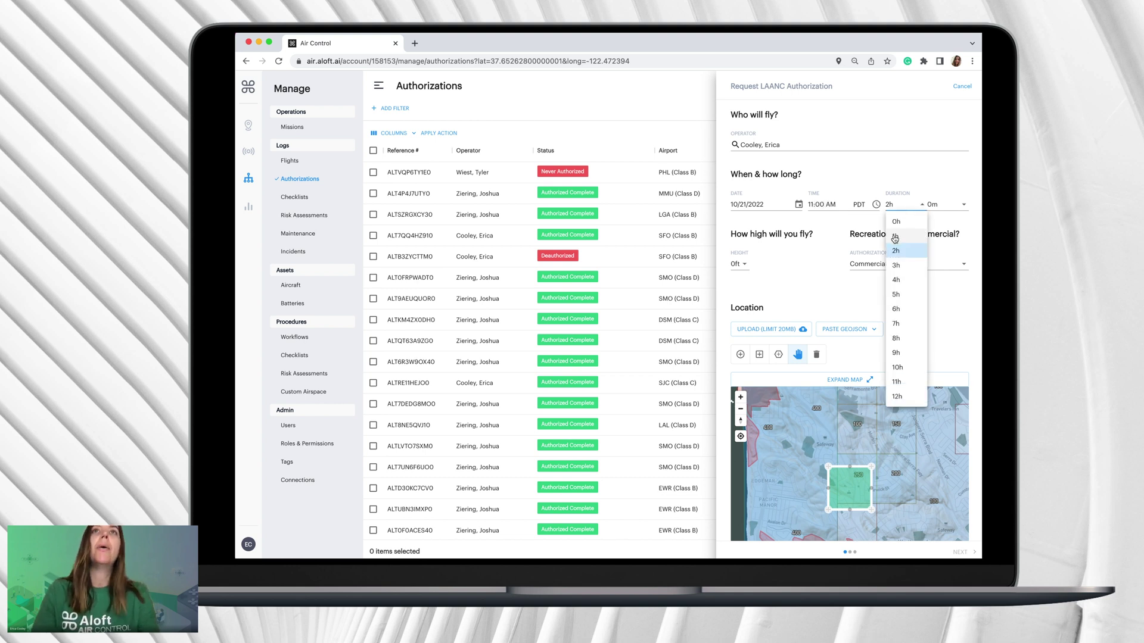
pyautogui.click(896, 236)
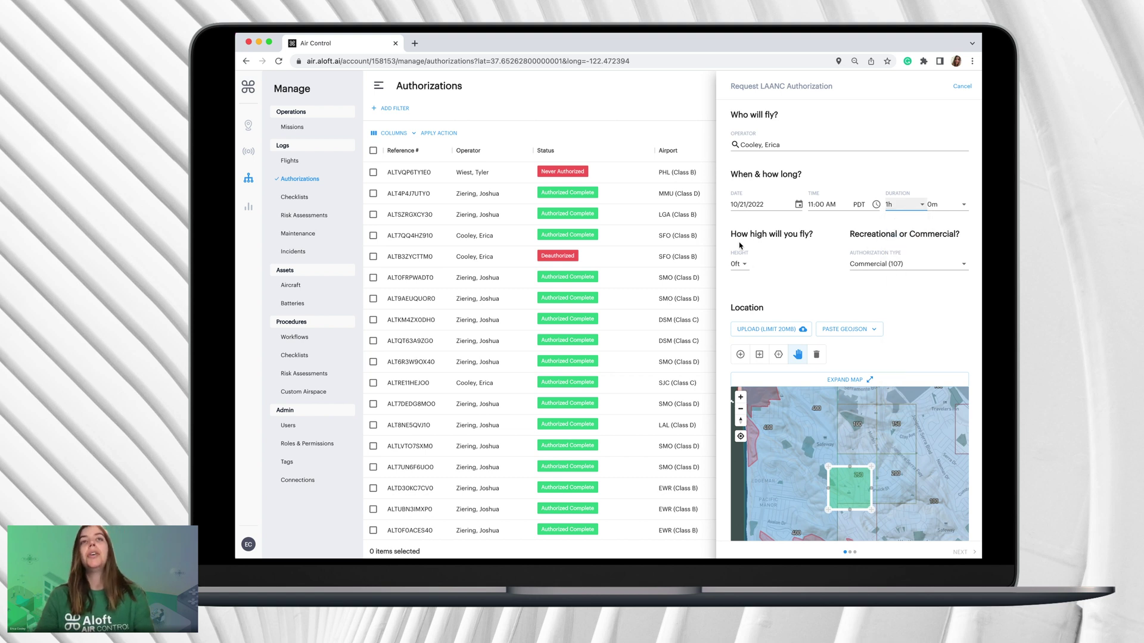
# Shrink the flight area to fit inside the 250 ft grid cell and set the flight height to 250ft
pyautogui.click(746, 267)
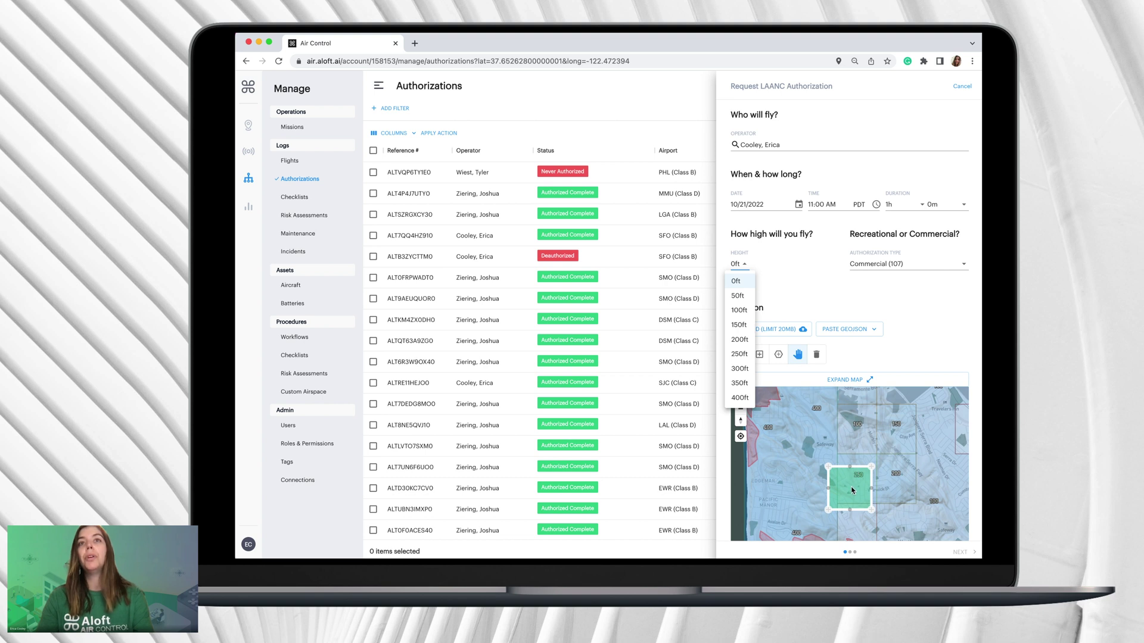
pyautogui.click(831, 472)
pyautogui.moveTo(829, 467); pyautogui.dragTo(844, 464)
pyautogui.moveTo(827, 514); pyautogui.dragTo(870, 499)
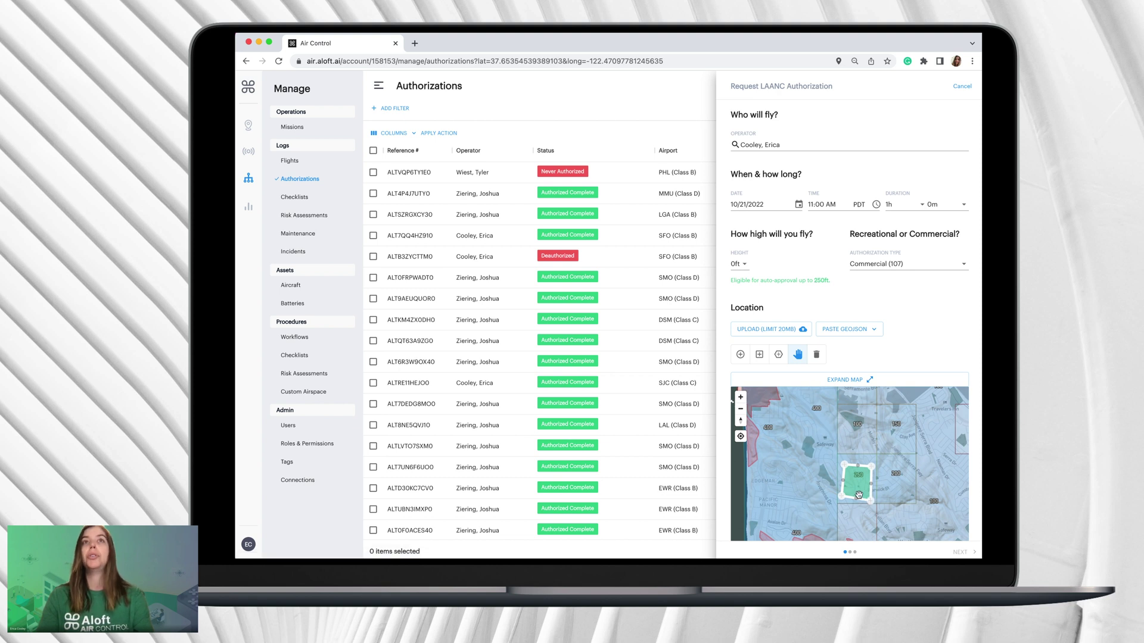
pyautogui.click(739, 264)
pyautogui.click(739, 356)
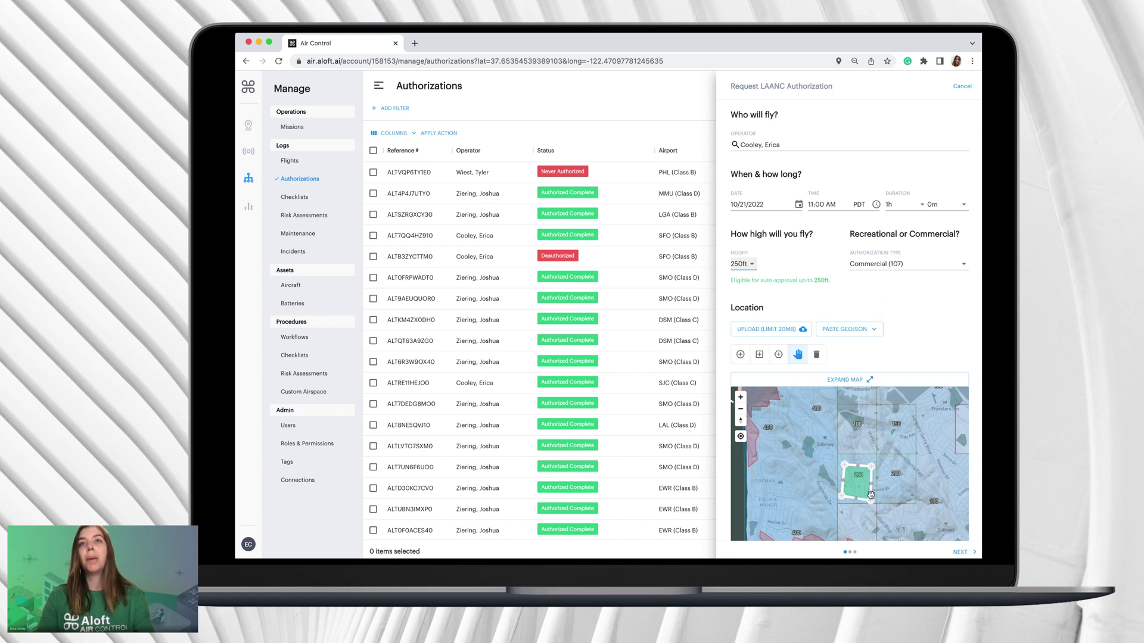
# Adjust the flight area by moving its northeast corner farther north and its southeast corner slightly north
pyautogui.click(871, 466)
pyautogui.moveTo(872, 466); pyautogui.dragTo(871, 457)
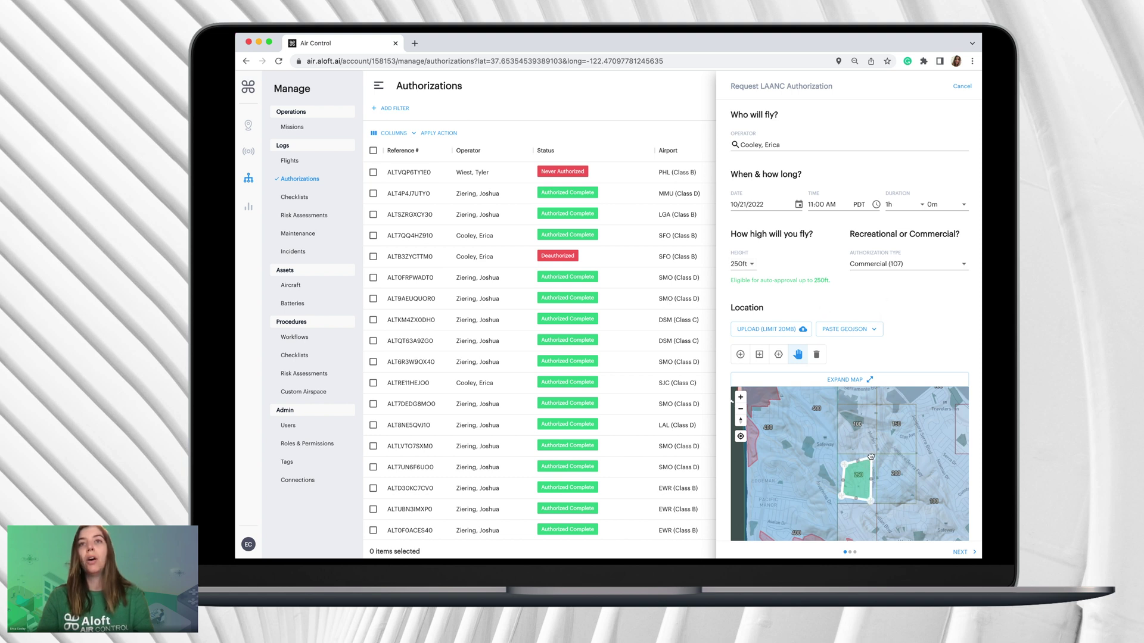
pyautogui.moveTo(871, 502); pyautogui.dragTo(870, 497)
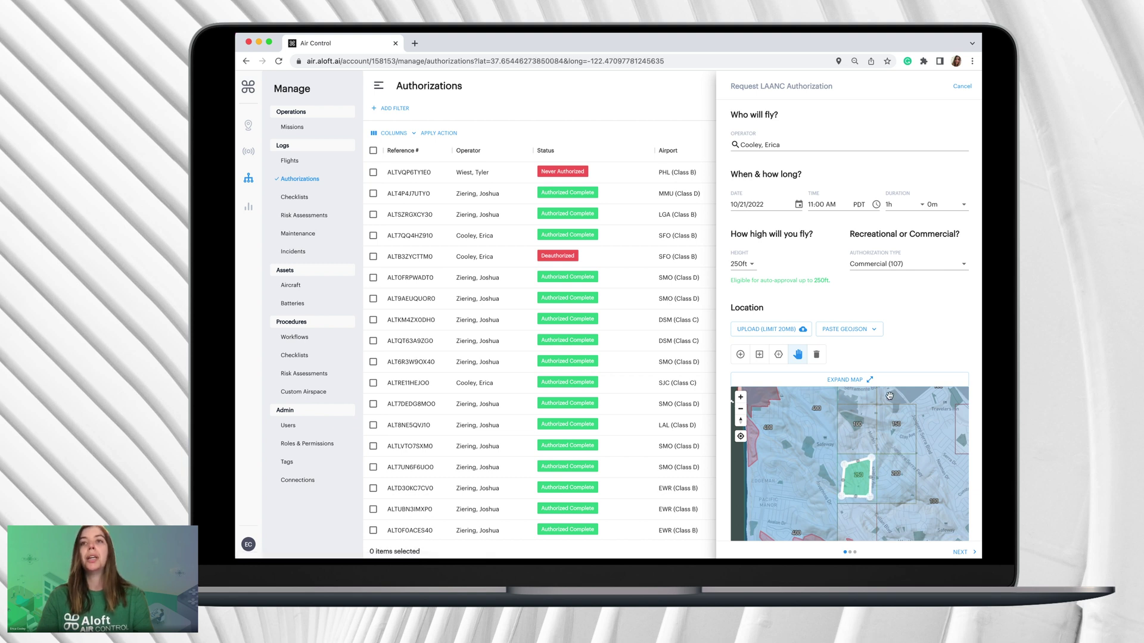
# Run the request's pre-check and review its results, including the flight times and the stadium and airspace notices
pyautogui.click(958, 552)
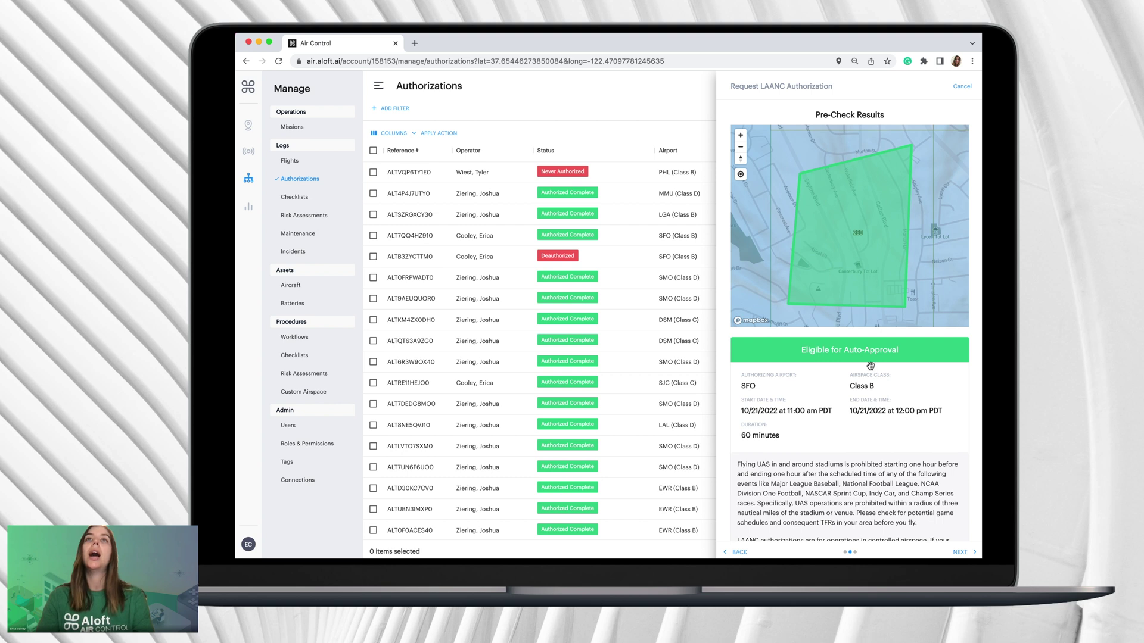
pyautogui.scroll(-1, 927, 441)
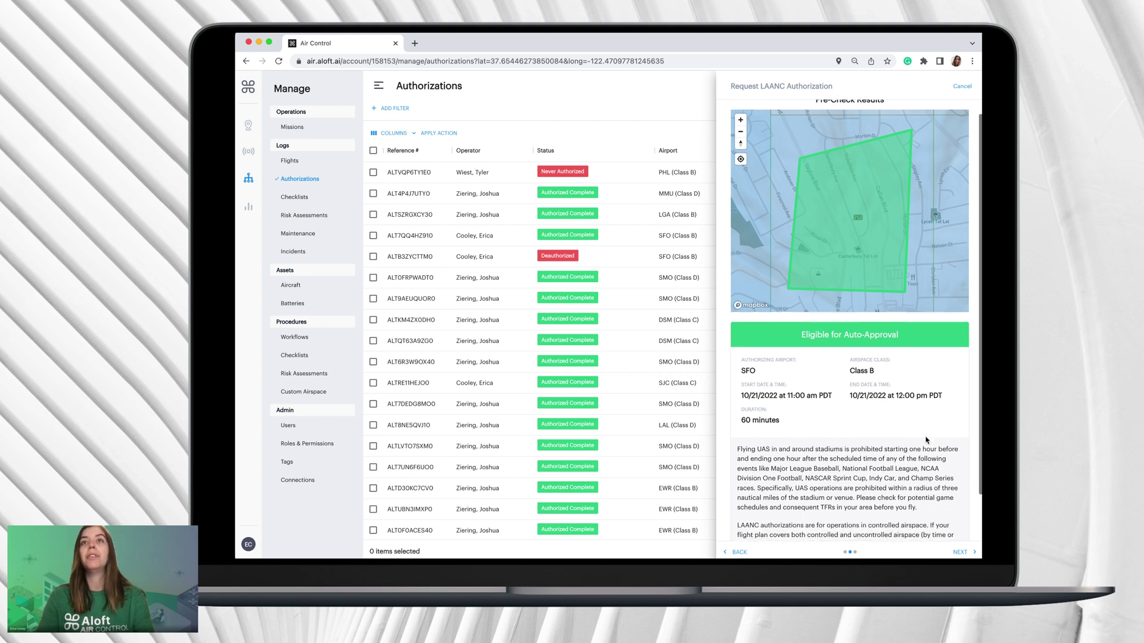
pyautogui.scroll(-3, 927, 441)
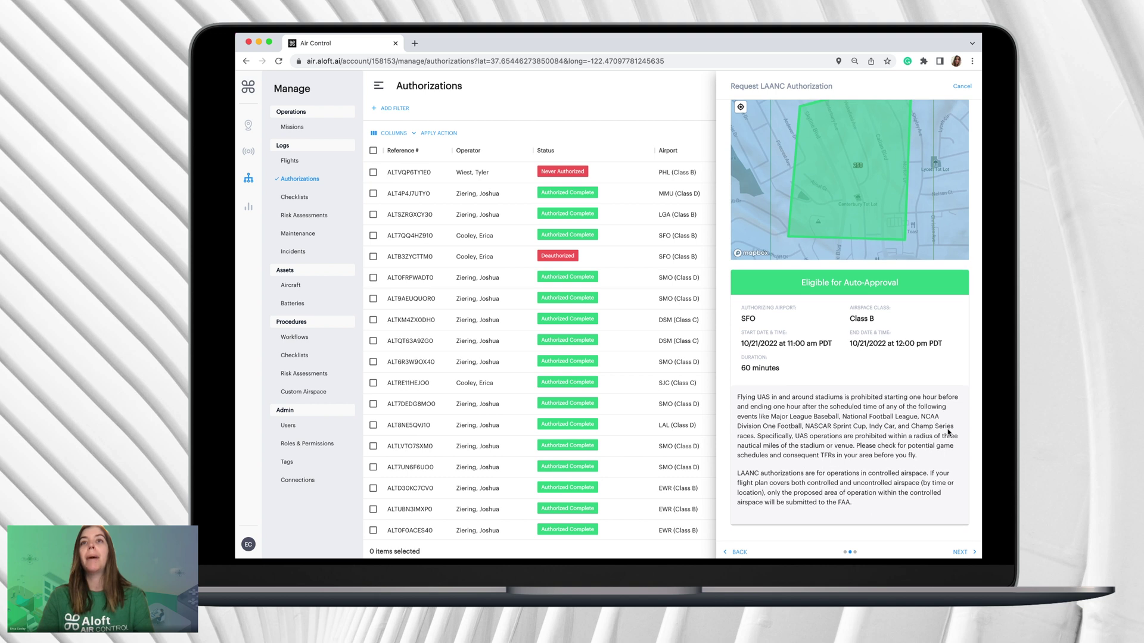
# Review the operator information and terms of operation, then agree and submit the LAANC request to the FAA
pyautogui.click(961, 552)
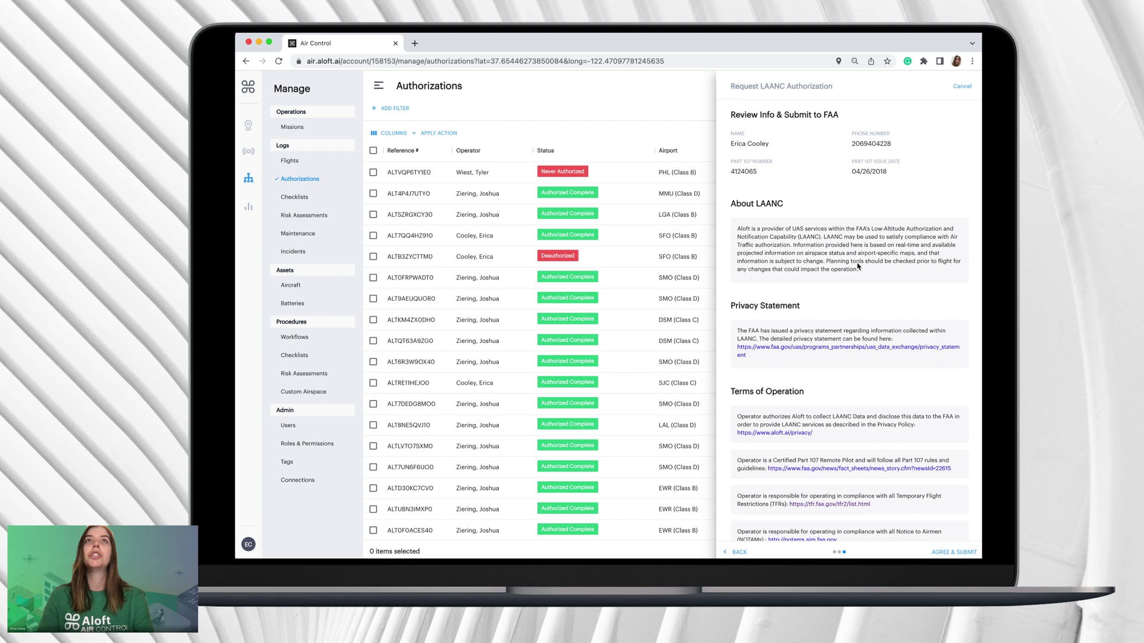
pyautogui.scroll(-2, 826, 222)
pyautogui.scroll(-2, 826, 222)
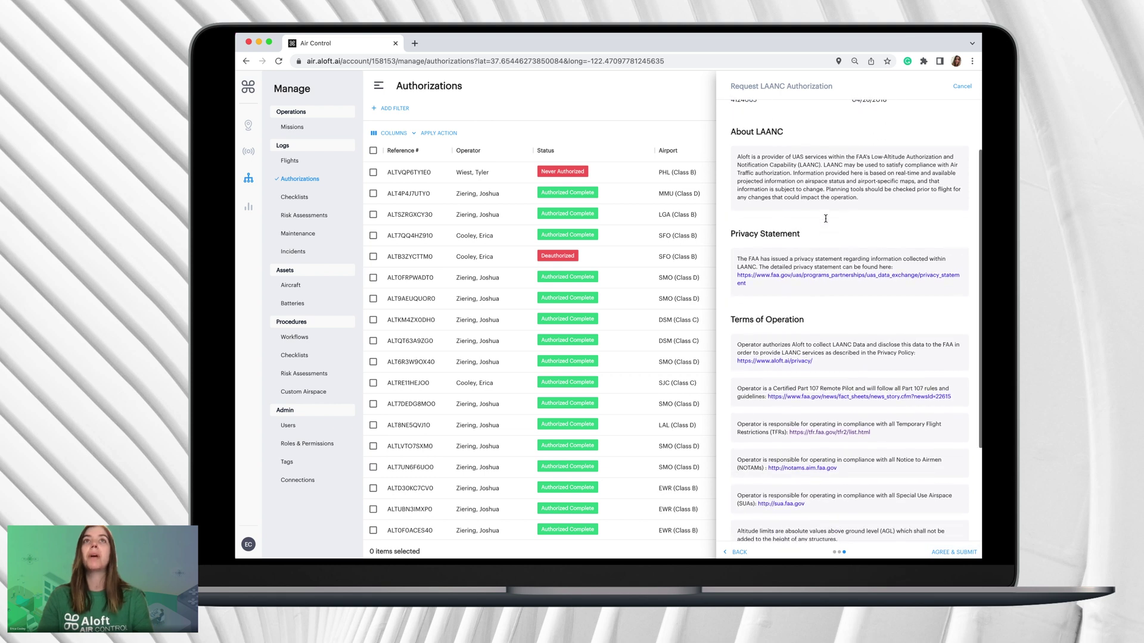
pyautogui.scroll(-4, 828, 227)
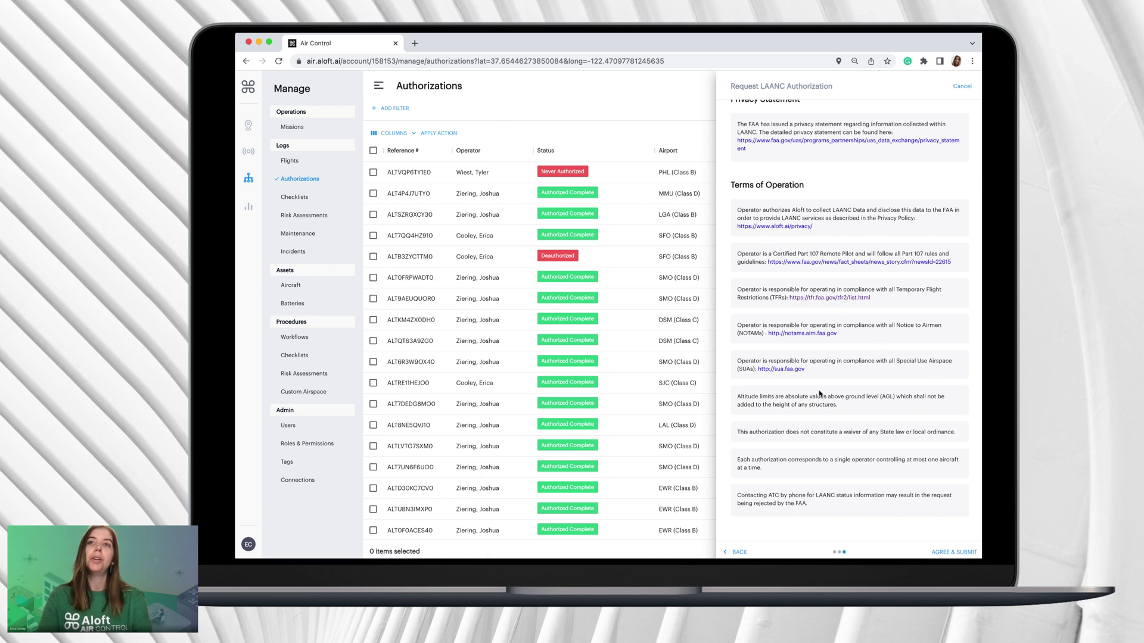
pyautogui.click(944, 553)
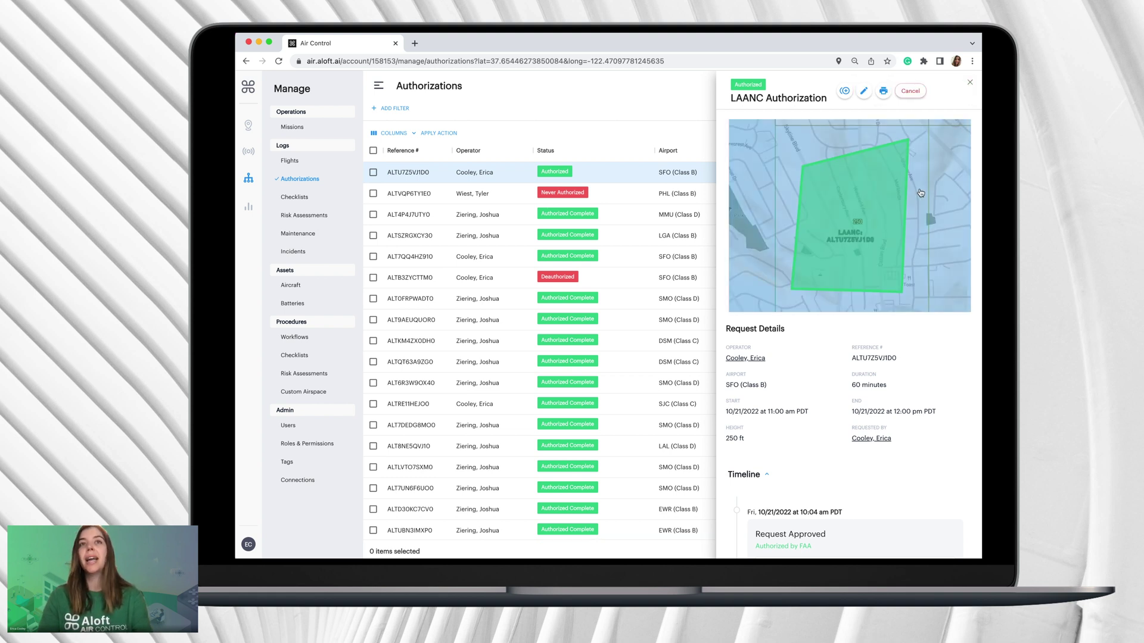
# Examine the submitted authorization's request details and its timeline entry from the FAA
pyautogui.scroll(-3, 926, 348)
pyautogui.scroll(-5, 925, 348)
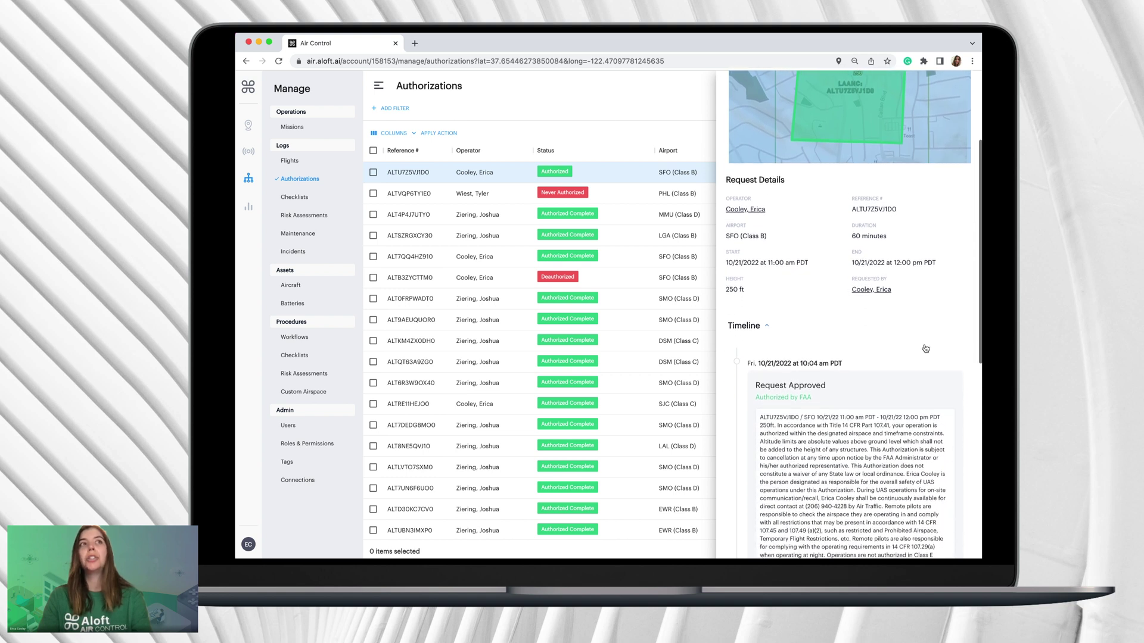
pyautogui.scroll(-7, 926, 345)
pyautogui.scroll(13, 925, 348)
pyautogui.scroll(1, 925, 349)
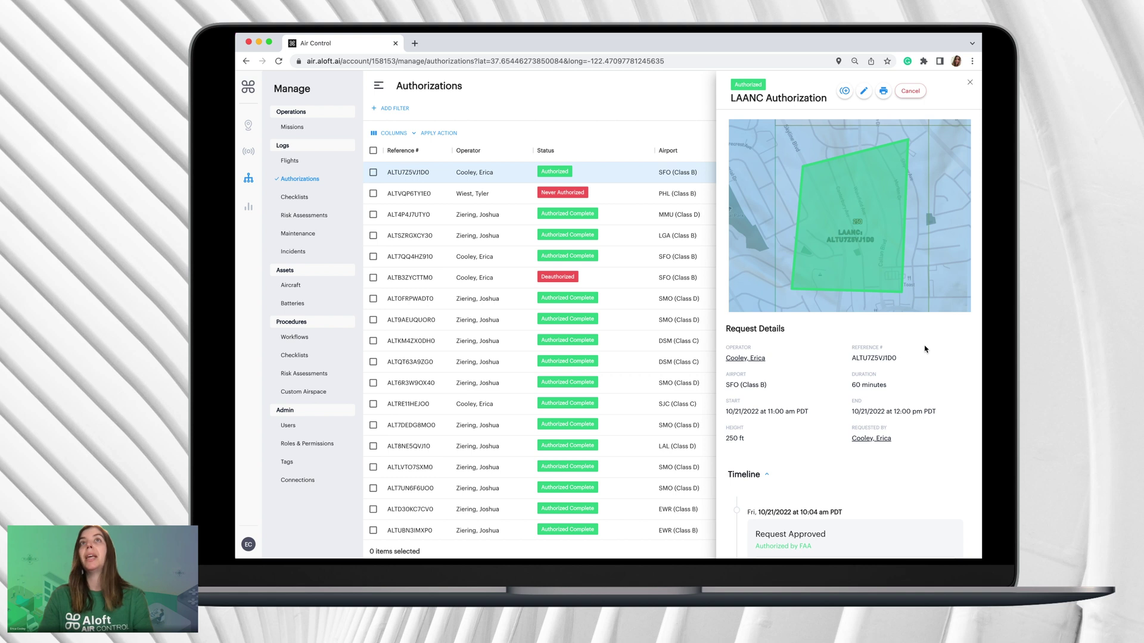
# Open the LAANC authorization for editing, leave it without changes, and print the authorization
pyautogui.click(864, 92)
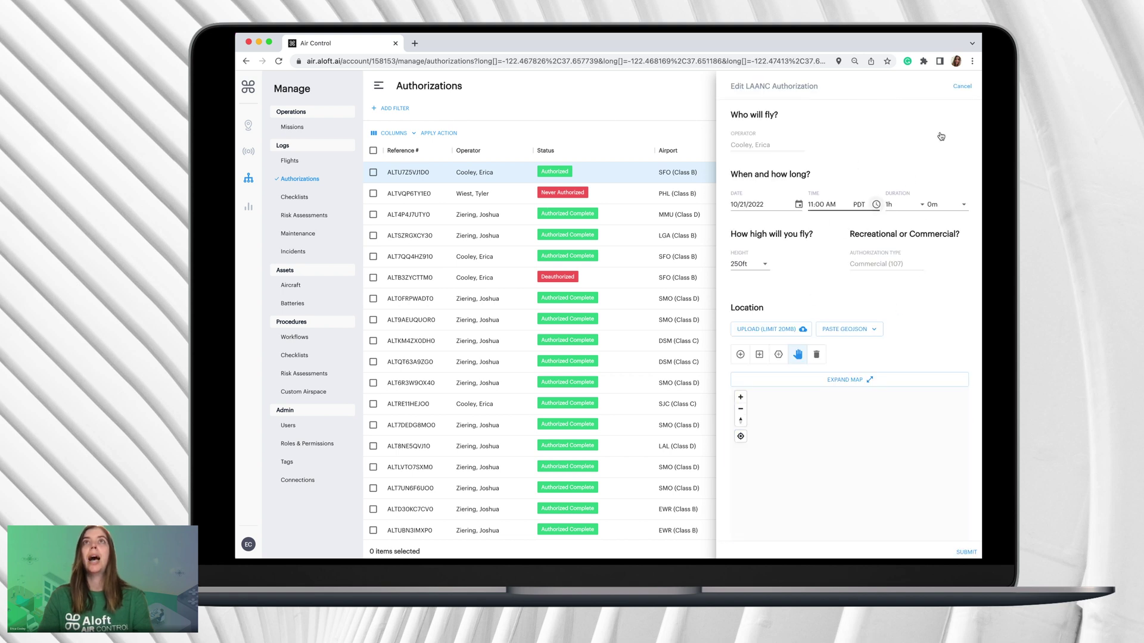
pyautogui.click(961, 86)
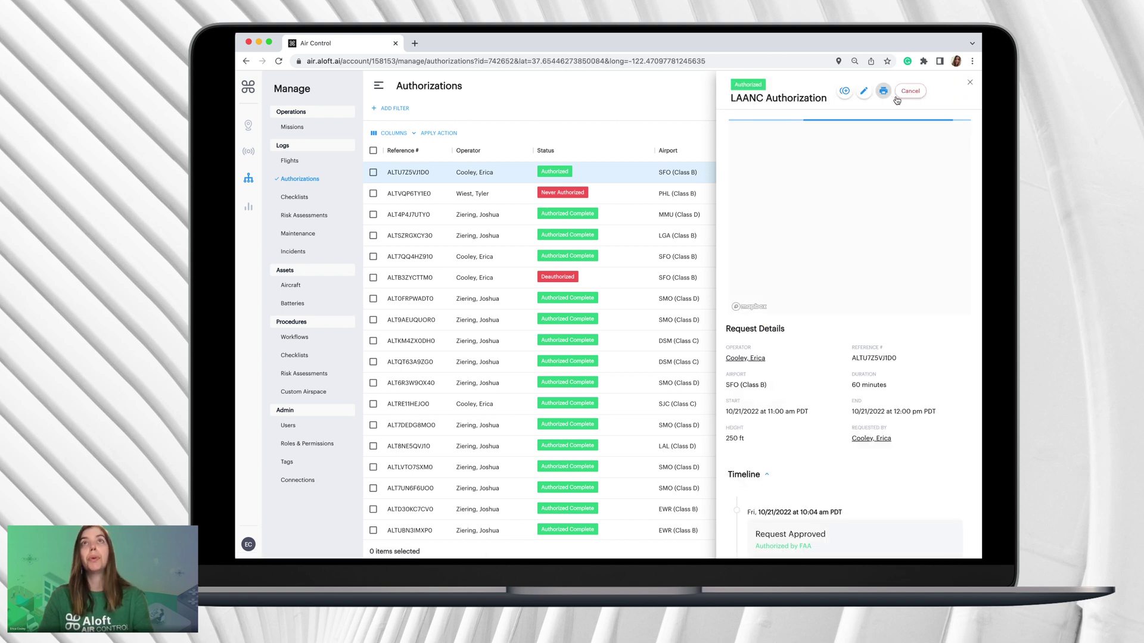
pyautogui.click(883, 92)
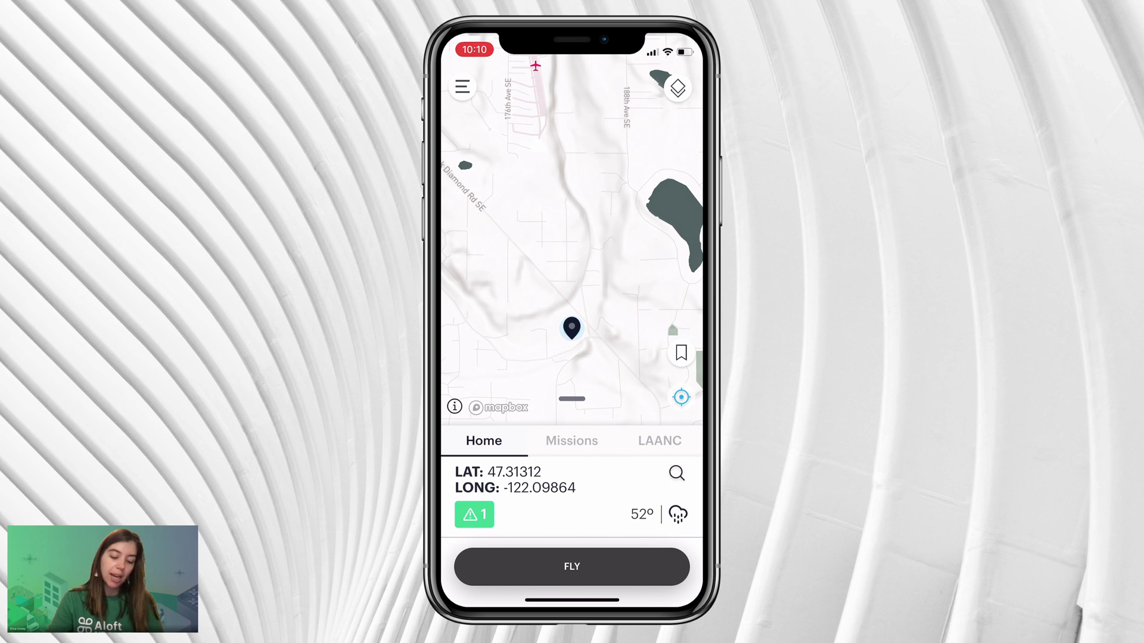
# Switch to the Aloft mobile app and look up the location San Francisco, California, United States
pyautogui.click(676, 473)
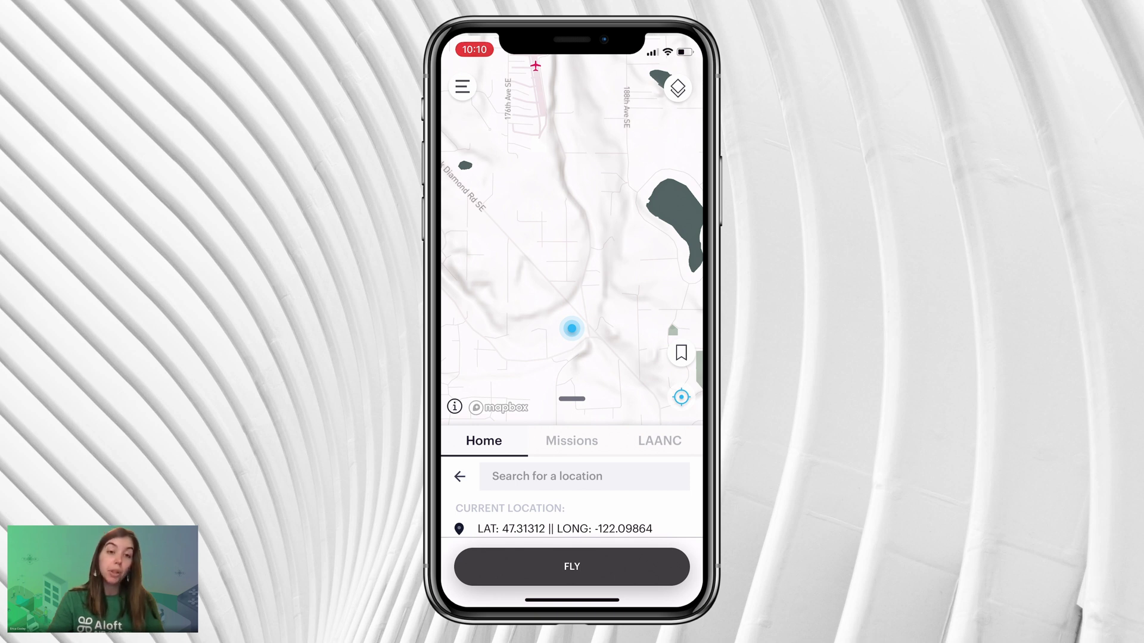
pyautogui.click(584, 477)
pyautogui.write('Sa')
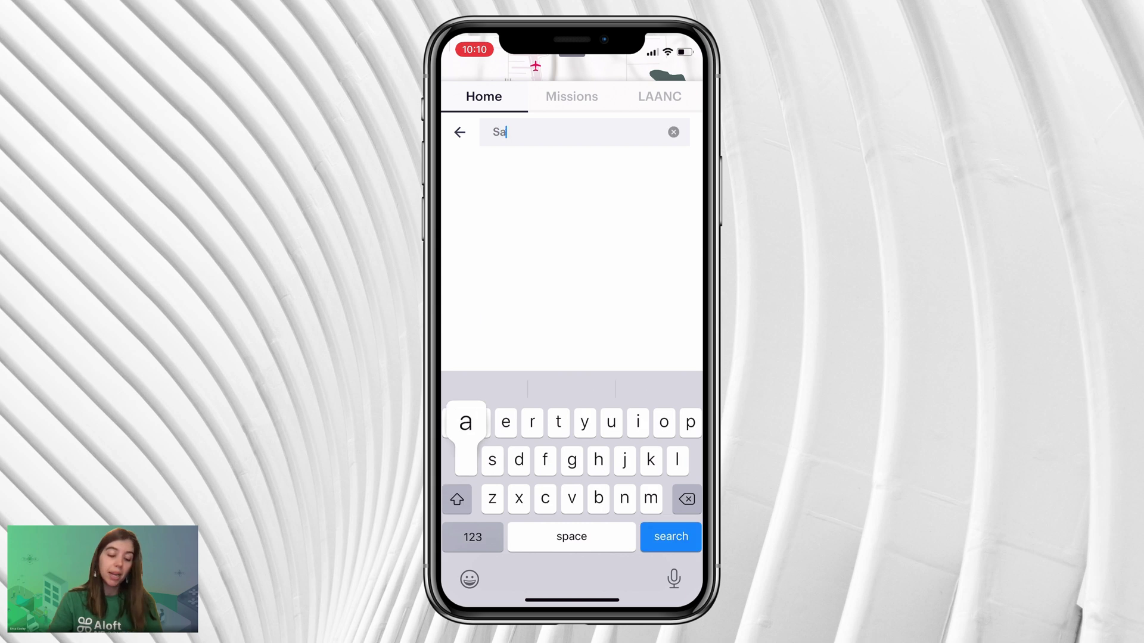
pyautogui.write('n fr')
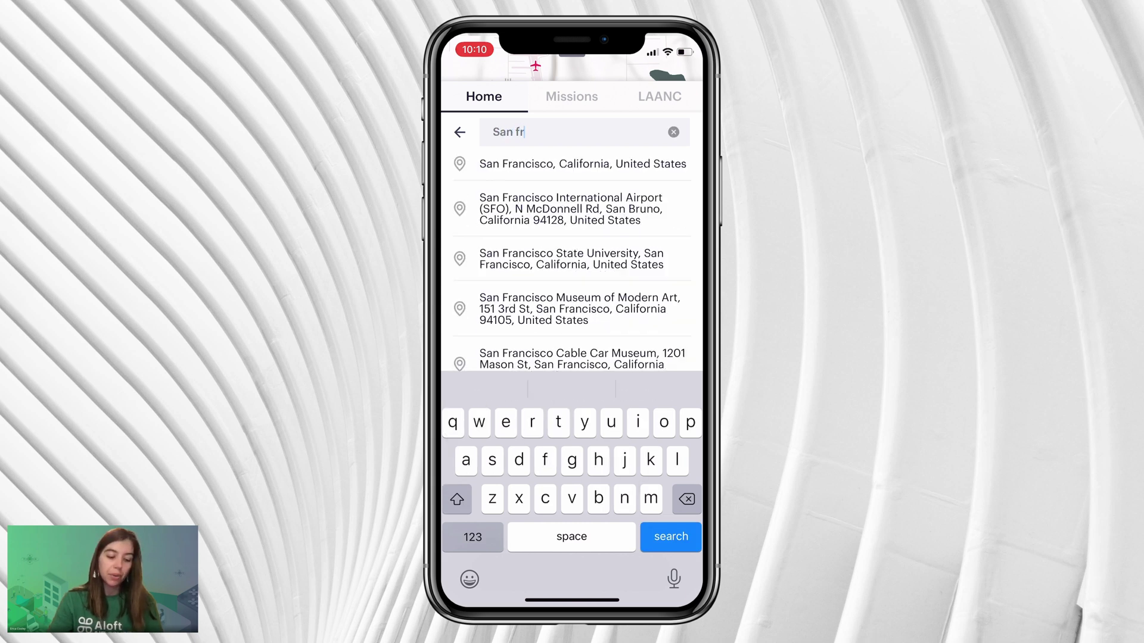
pyautogui.click(583, 164)
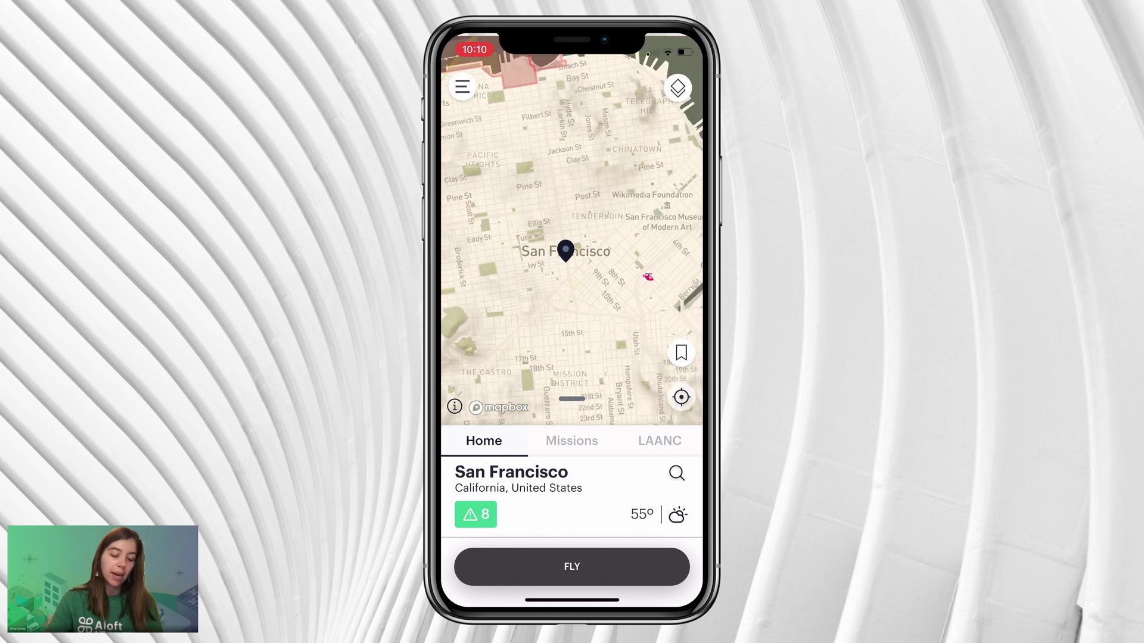
# Place the location pin in the 100 ft grid cell south of Serramonte Blvd, near San Francisco airport
pyautogui.moveTo(572, 310); pyautogui.dragTo(622, 118)
pyautogui.moveTo(572, 286)
pyautogui.mouseDown()
pyautogui.moveTo(596, 203)
pyautogui.moveTo(572, 280)
pyautogui.mouseUp()
pyautogui.scroll(5, 548, 268)
pyautogui.scroll(3, 572, 238)
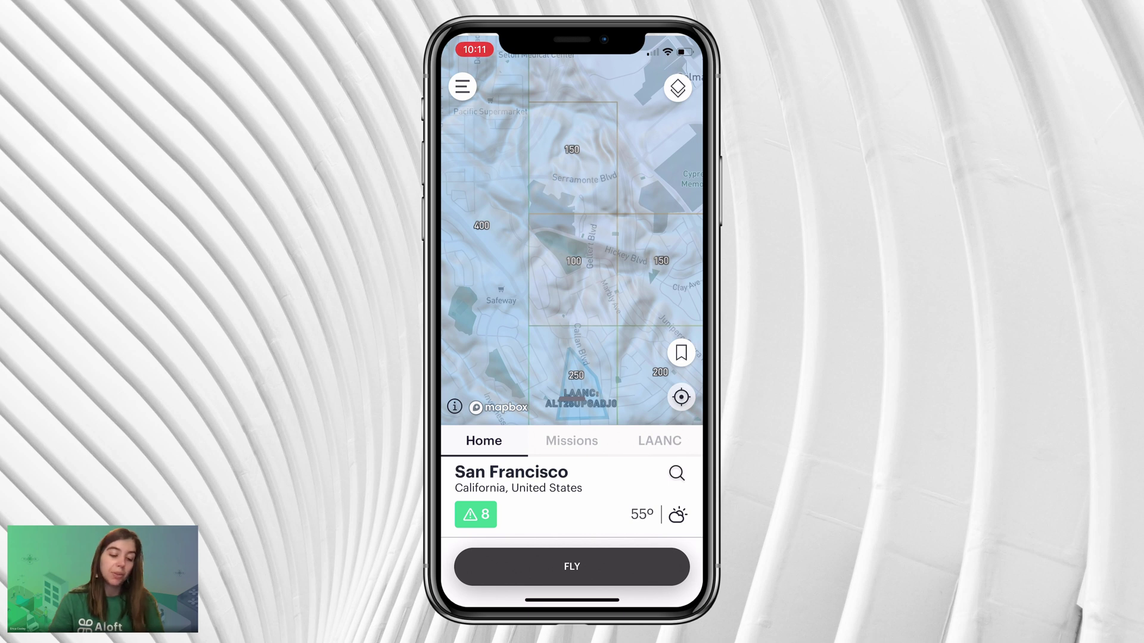
pyautogui.click(554, 265)
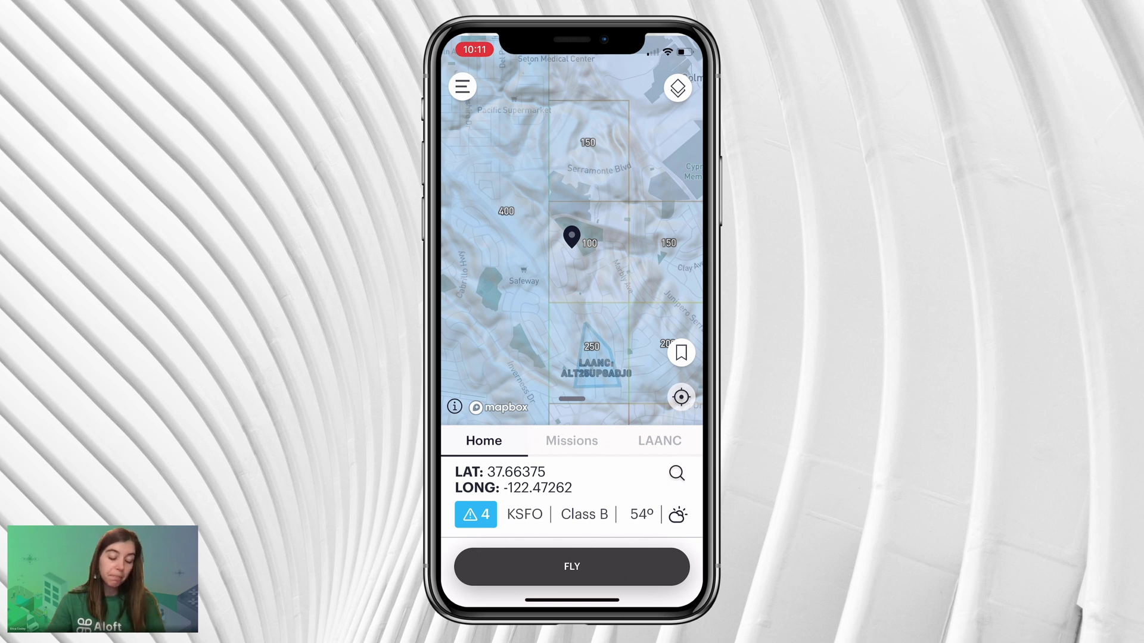
# Examine the pinned location's airspace advisories, including the full UAS Facility Map details
pyautogui.moveTo(572, 399); pyautogui.dragTo(572, 129)
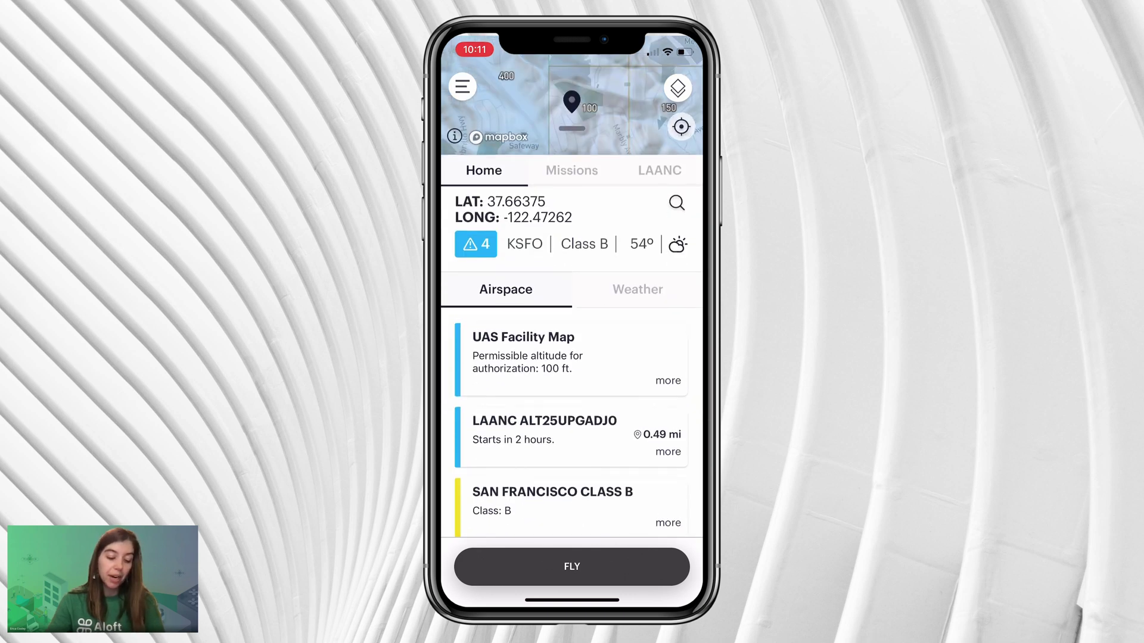
pyautogui.click(668, 381)
pyautogui.scroll(-1, 572, 429)
pyautogui.scroll(1, 572, 429)
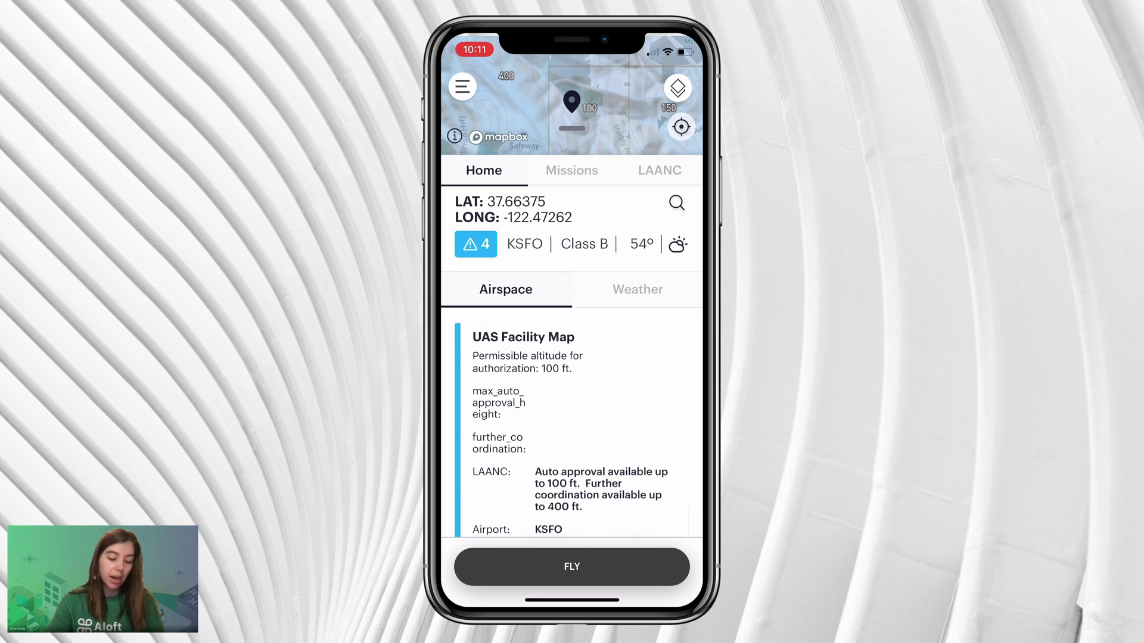
pyautogui.moveTo(572, 129); pyautogui.dragTo(572, 399)
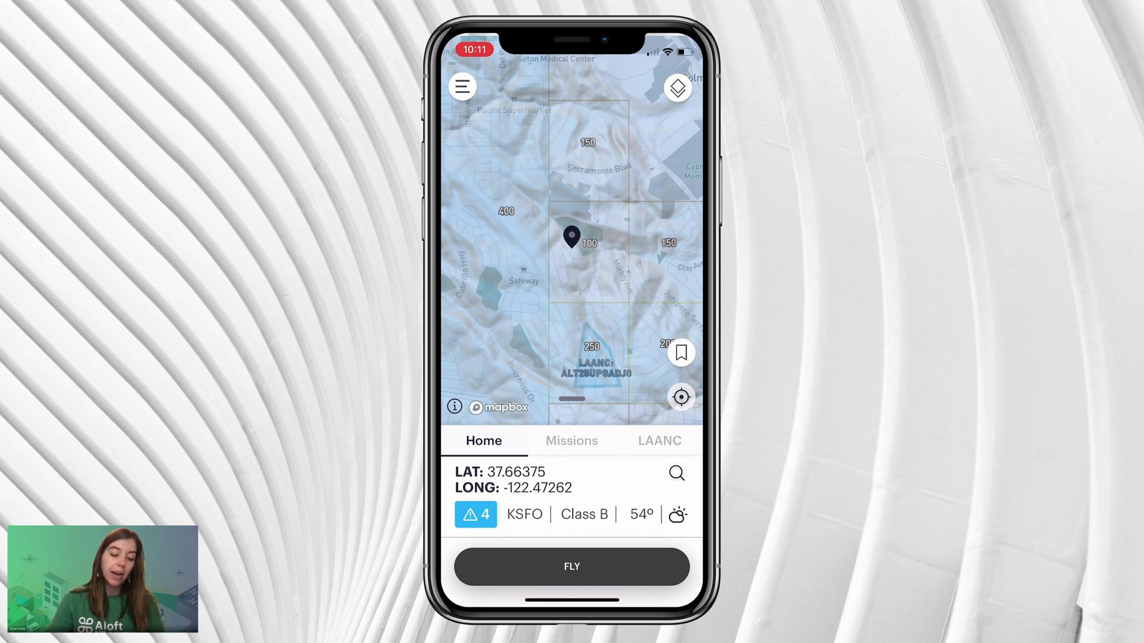
# Start a commercial (Part 107) LAANC request and move the flight area's two western corners inside the 100 ft grid cell
pyautogui.click(659, 441)
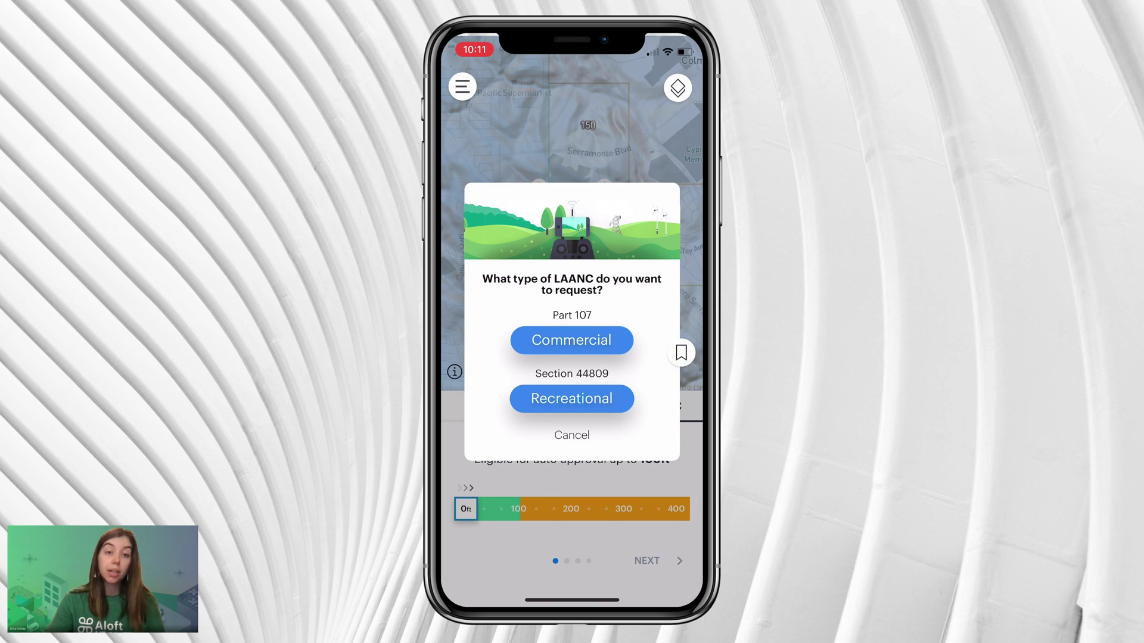
pyautogui.click(571, 340)
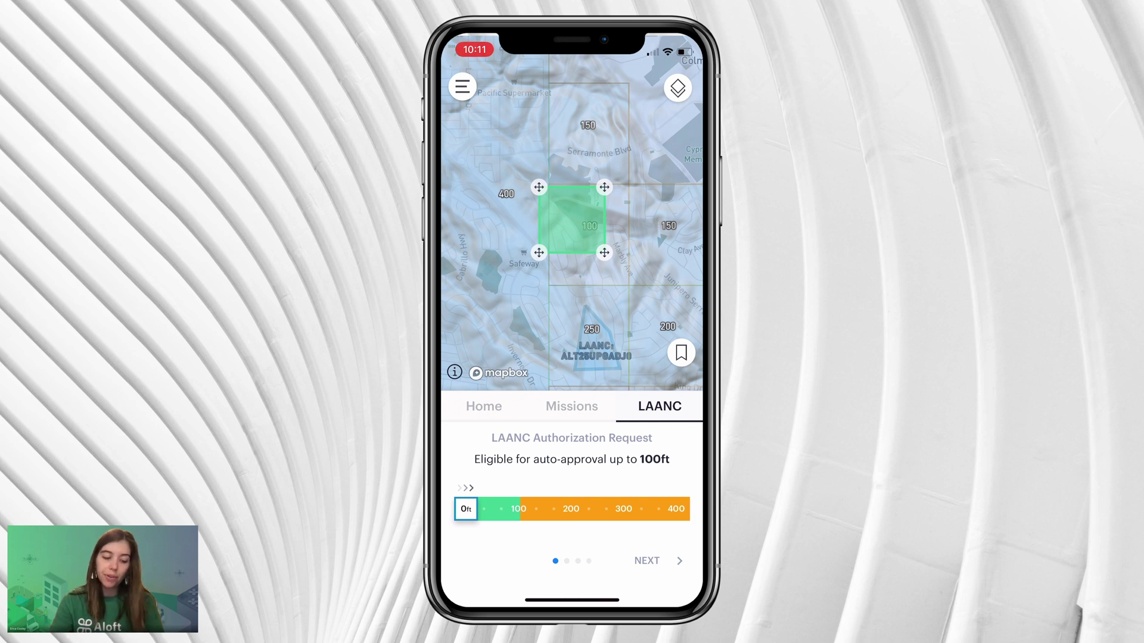
pyautogui.moveTo(539, 253); pyautogui.dragTo(564, 274)
pyautogui.moveTo(539, 187); pyautogui.dragTo(564, 215)
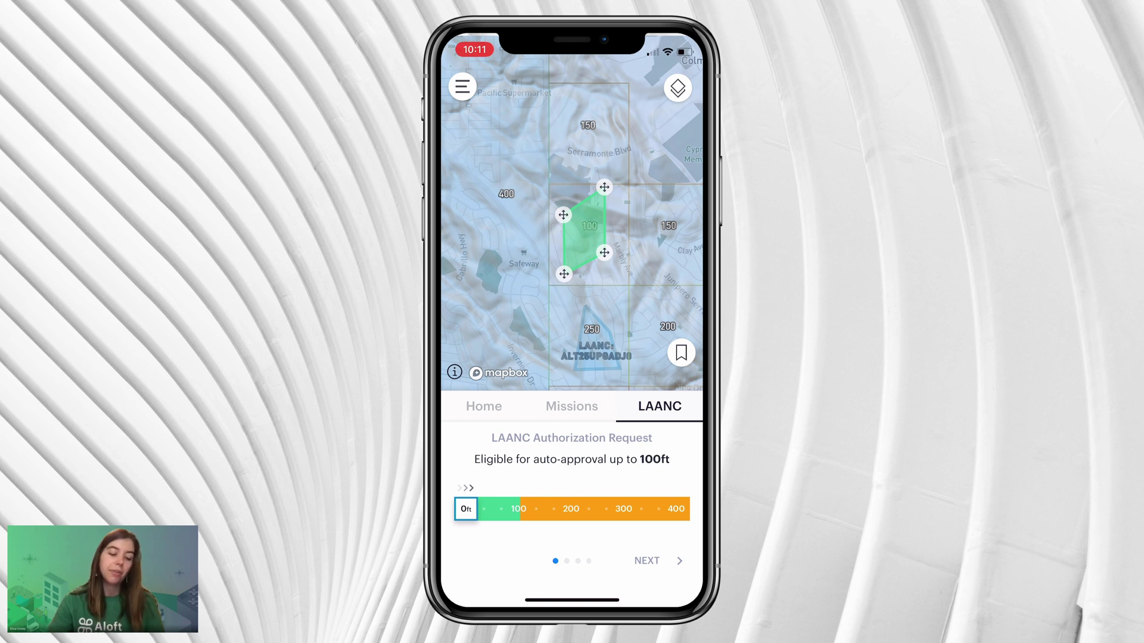
# Set the requested flight height to 100 ft and the start to today at 1:00 PM
pyautogui.moveTo(466, 509); pyautogui.dragTo(519, 509)
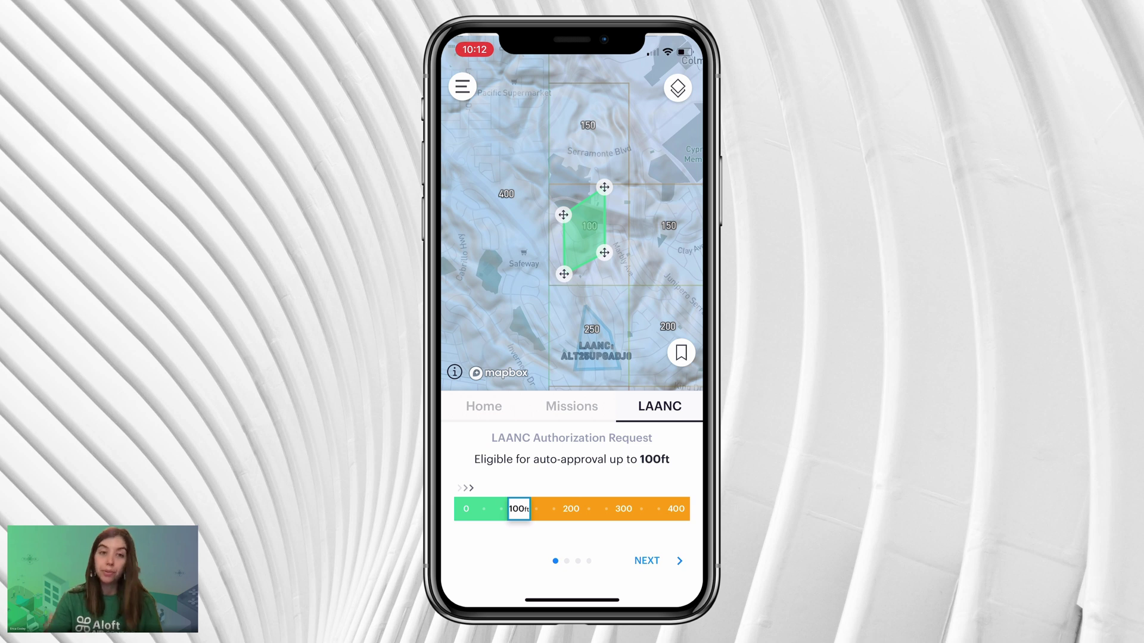
pyautogui.click(657, 561)
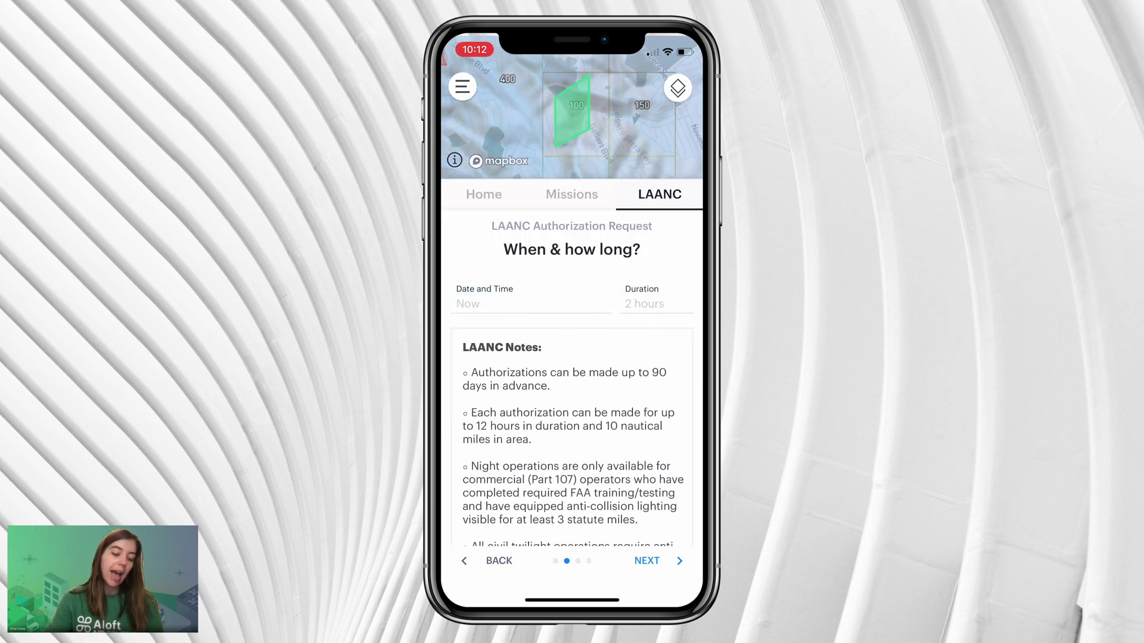
pyautogui.click(531, 304)
pyautogui.scroll(-3, 576, 322)
pyautogui.scroll(5, 618, 322)
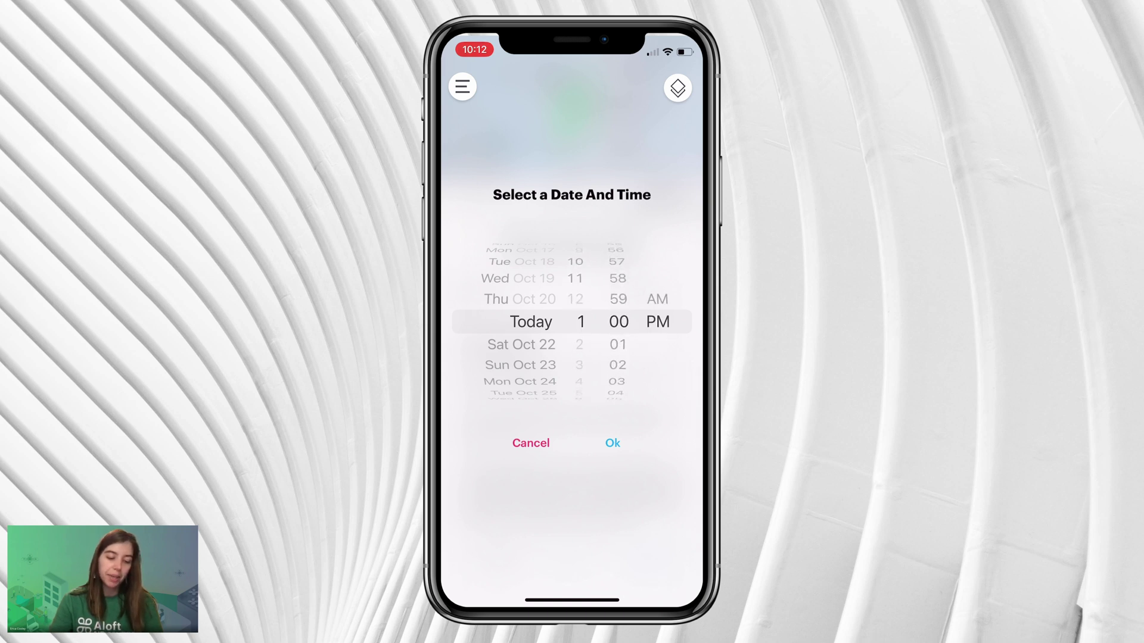
pyautogui.scroll(1, 511, 322)
pyautogui.click(613, 443)
# Set the flight duration to 60 minutes and run the request's pre-check
pyautogui.scroll(-2, 571, 407)
pyautogui.scroll(3, 572, 405)
pyautogui.scroll(-1, 572, 405)
pyautogui.click(647, 561)
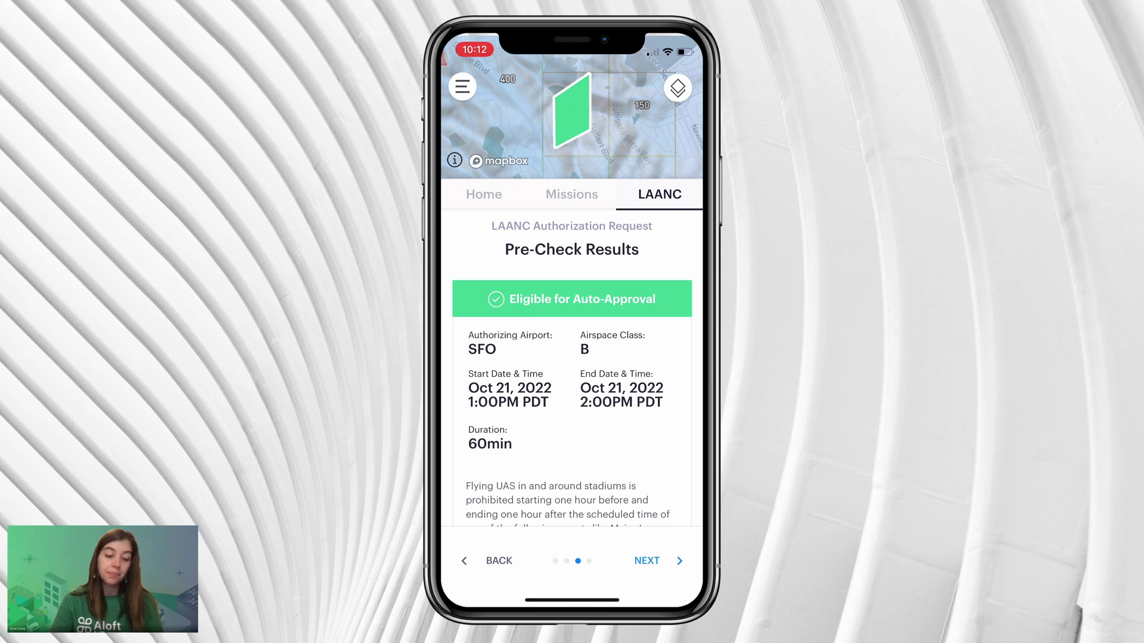
# Review the pre-check results, including eligibility, flight times, and the stadium, controlled-airspace and existing-operation notices
pyautogui.scroll(-2, 577, 397)
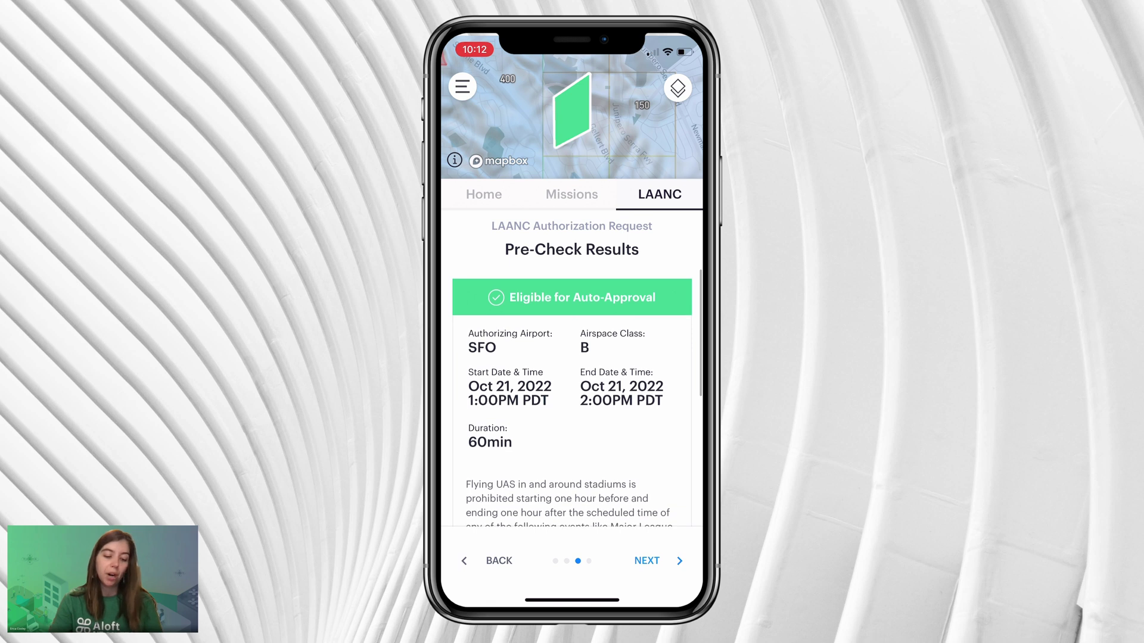
pyautogui.scroll(-1, 572, 393)
pyautogui.scroll(2, 572, 393)
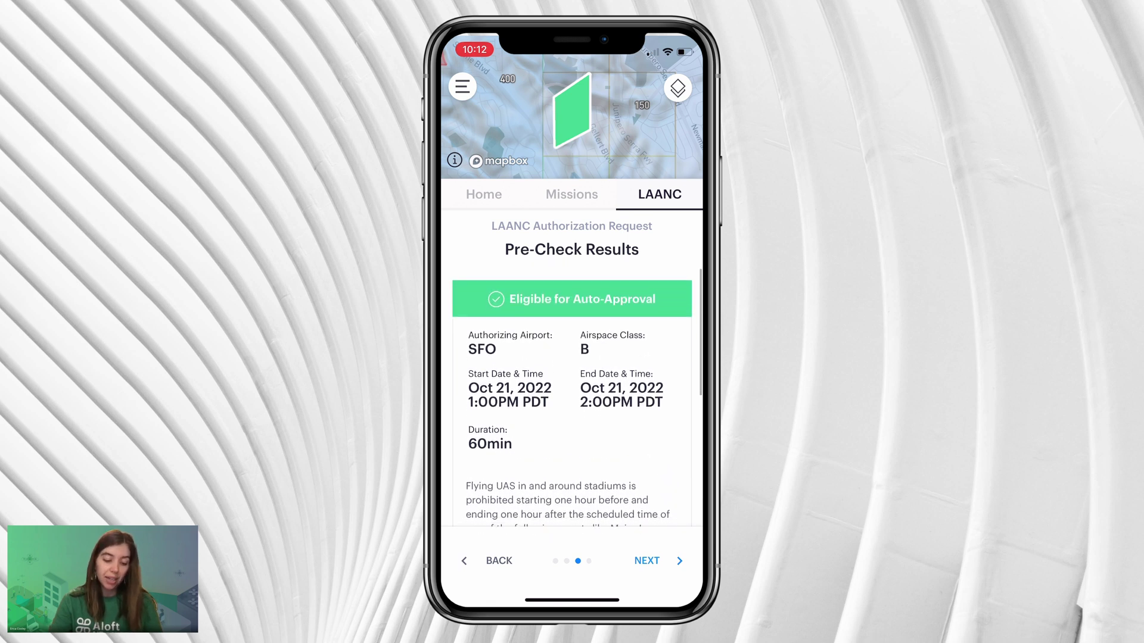
pyautogui.scroll(-3, 572, 397)
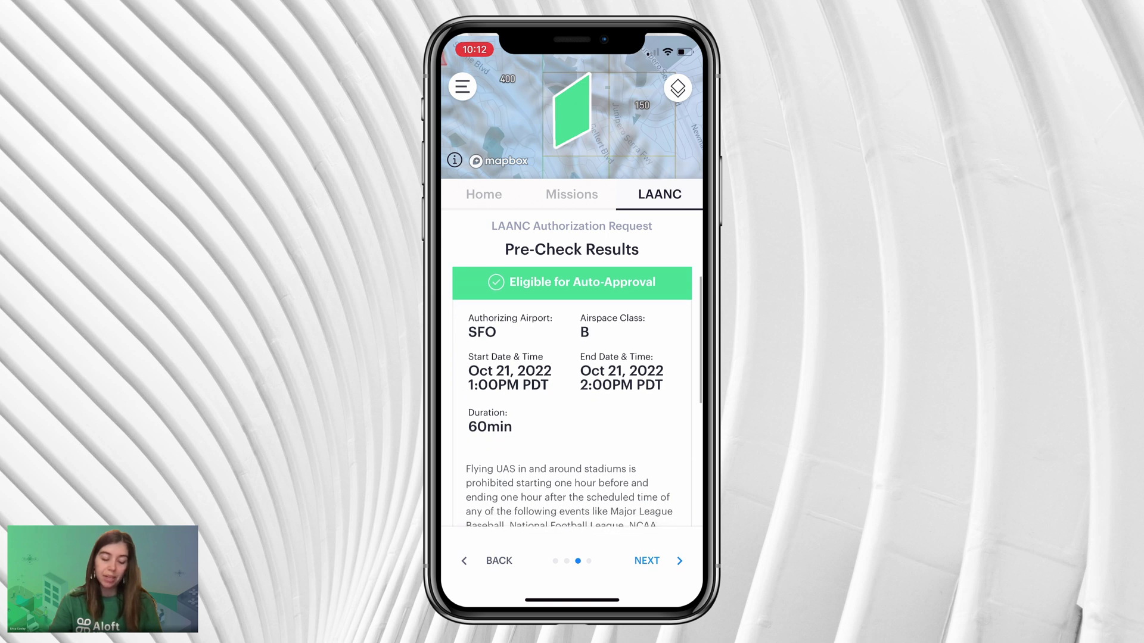
pyautogui.scroll(-2, 572, 397)
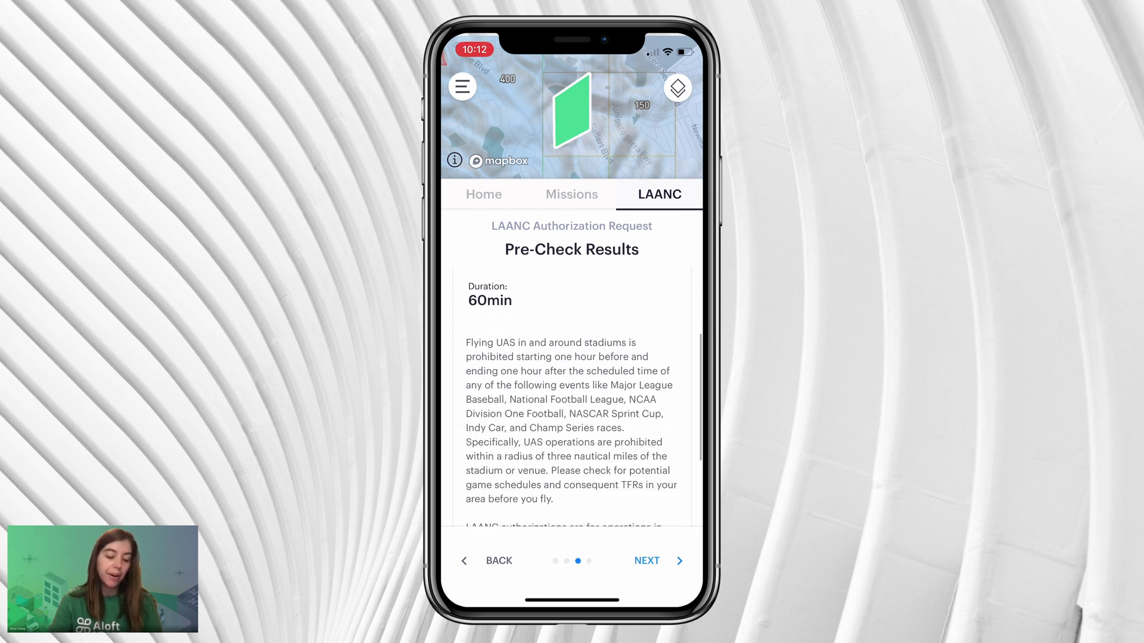
pyautogui.scroll(-1, 572, 396)
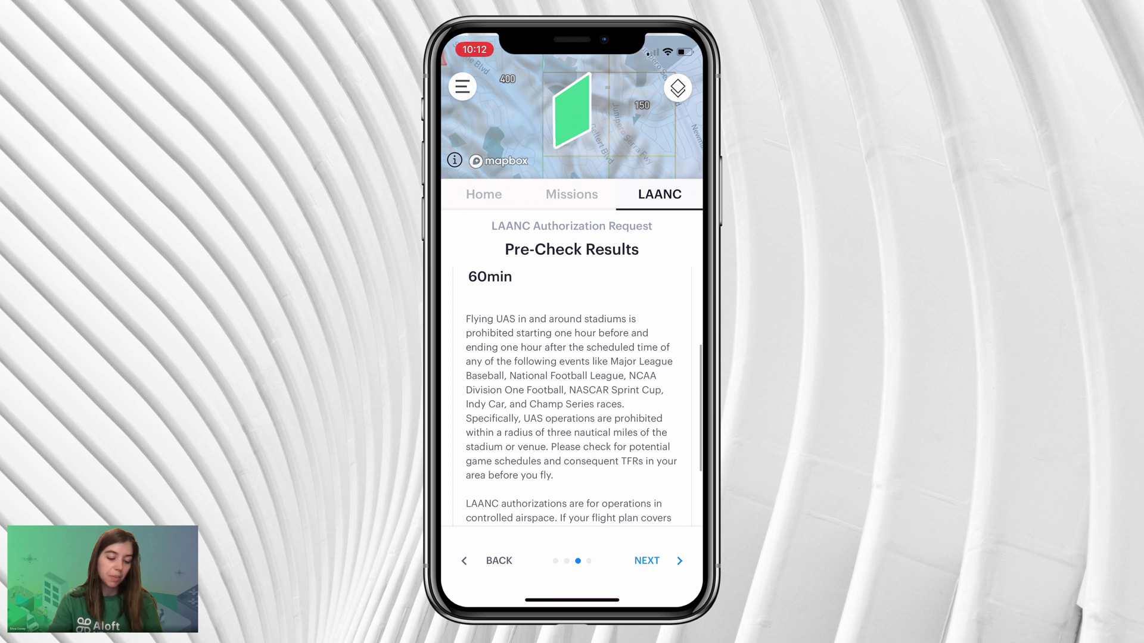
pyautogui.scroll(-1, 572, 397)
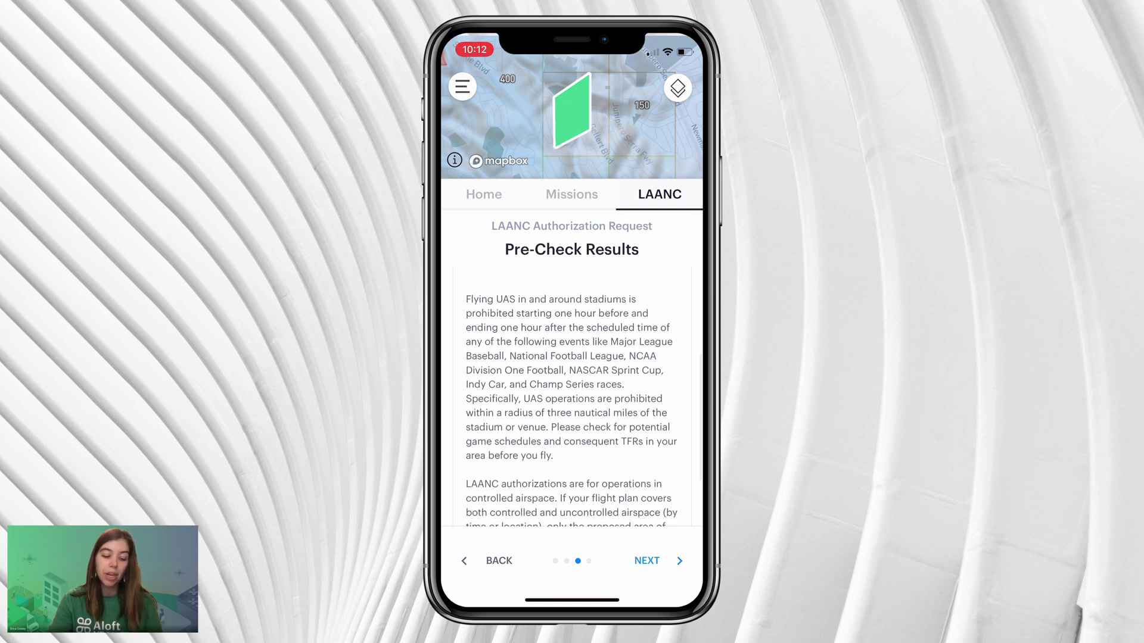
pyautogui.scroll(-1, 572, 396)
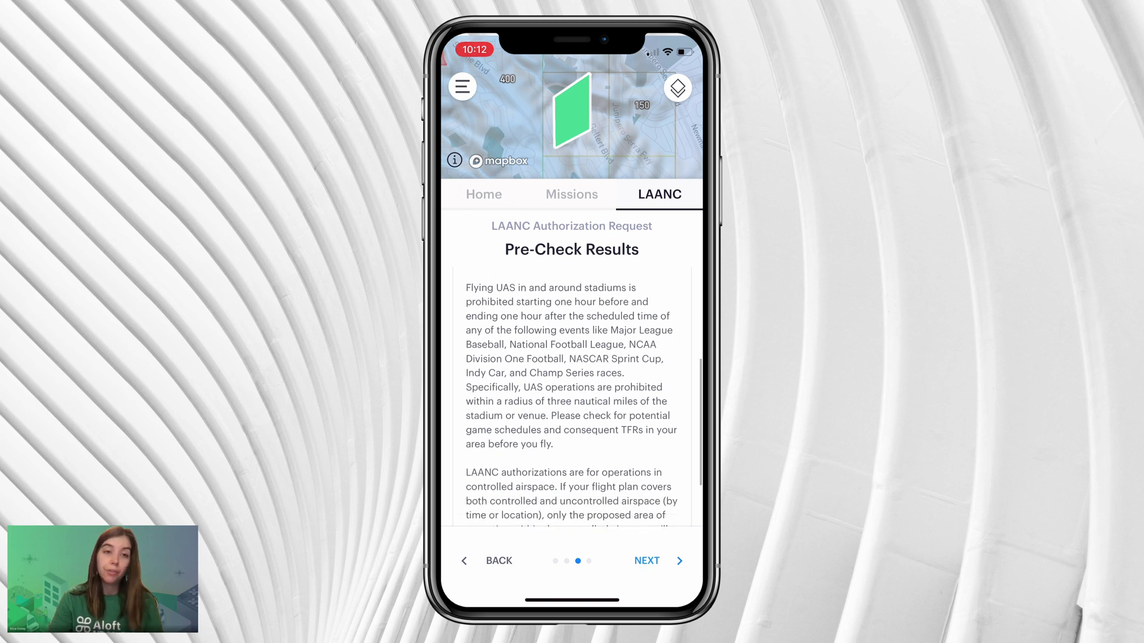
pyautogui.scroll(-5, 572, 397)
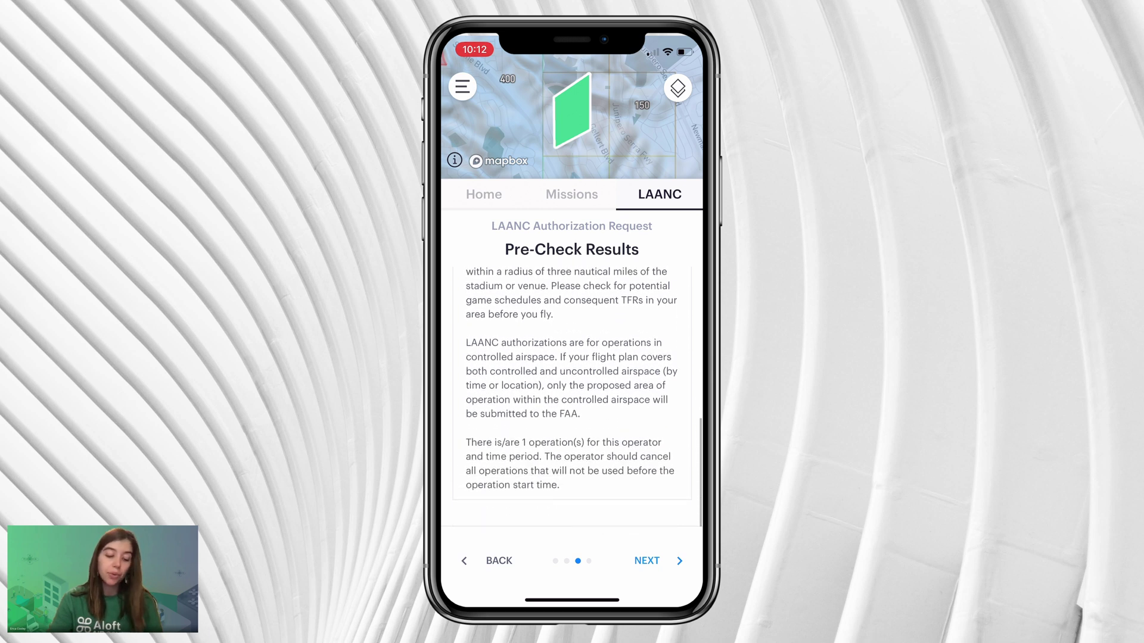
# Review the pilot information, privacy statement and terms of operation, and agree and submit the mobile request to the FAA
pyautogui.click(647, 561)
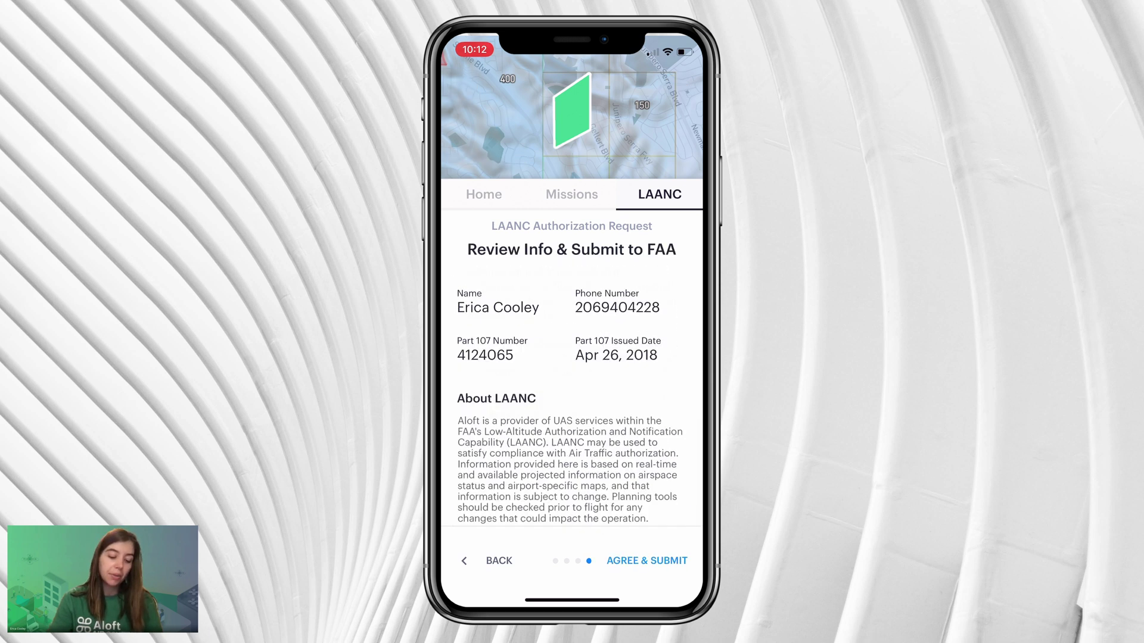
pyautogui.scroll(-3, 572, 397)
pyautogui.scroll(-2, 572, 397)
pyautogui.scroll(-3, 572, 397)
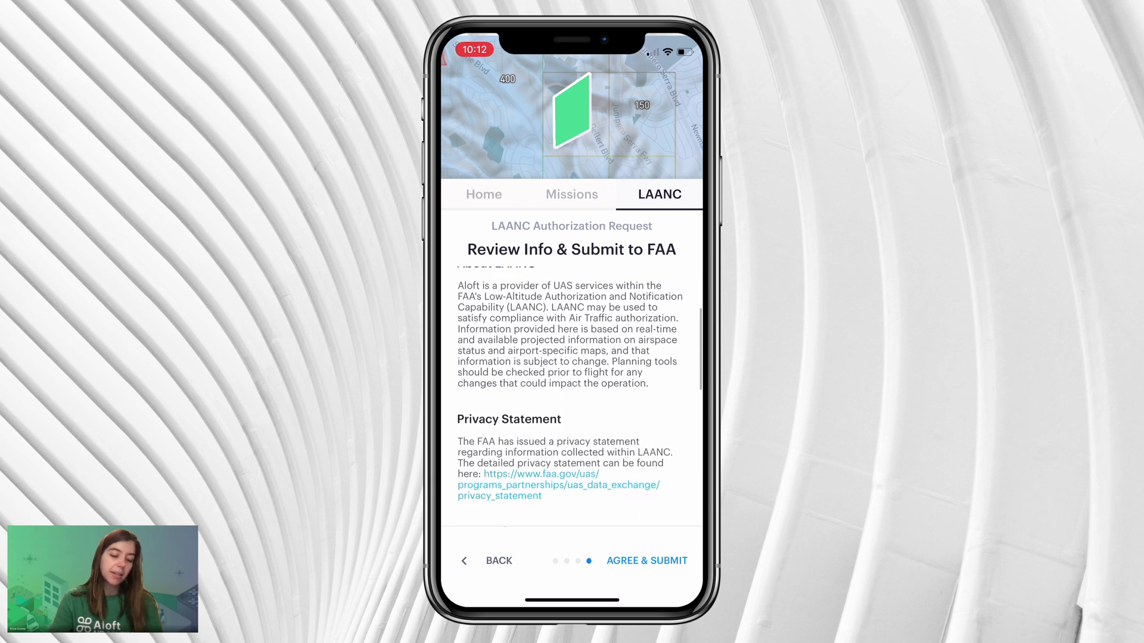
pyautogui.scroll(-4, 572, 397)
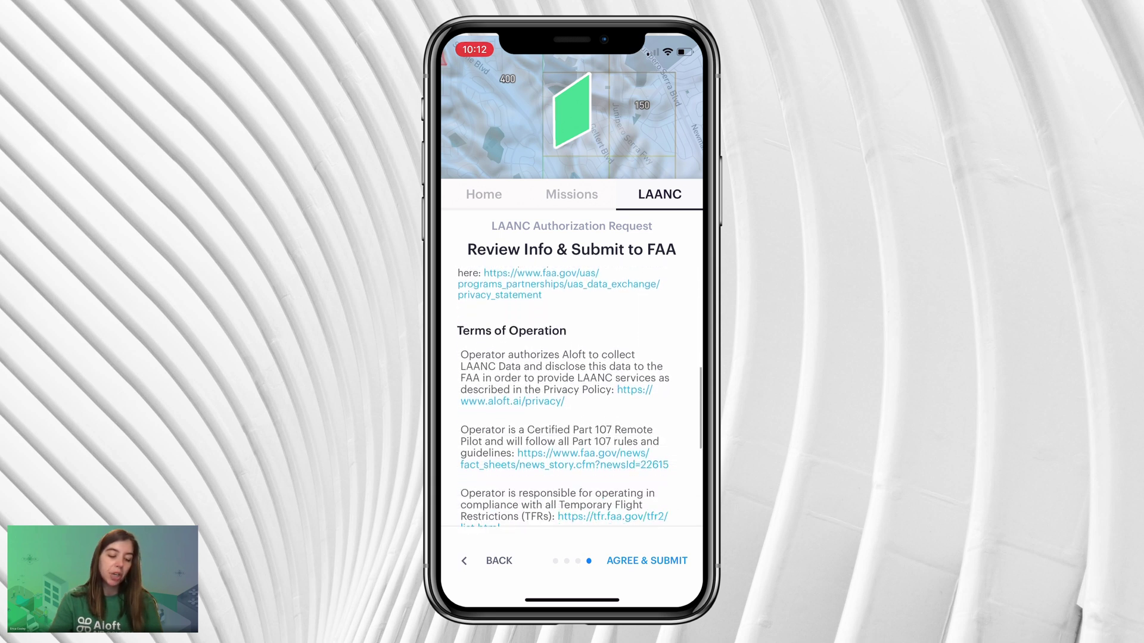
pyautogui.scroll(-4, 572, 397)
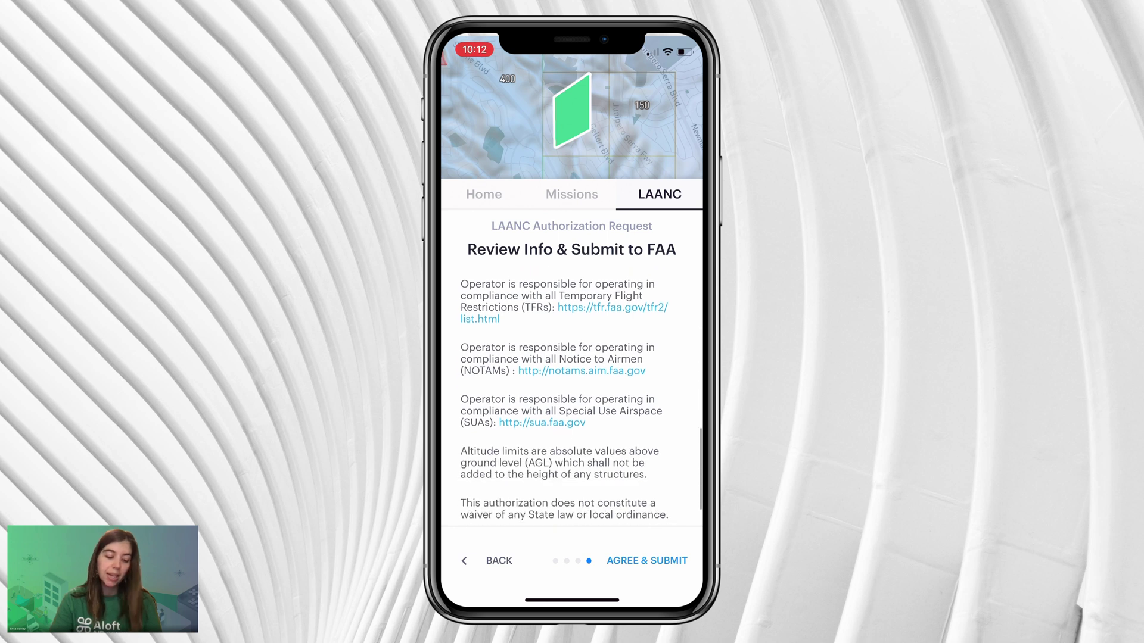
pyautogui.click(647, 561)
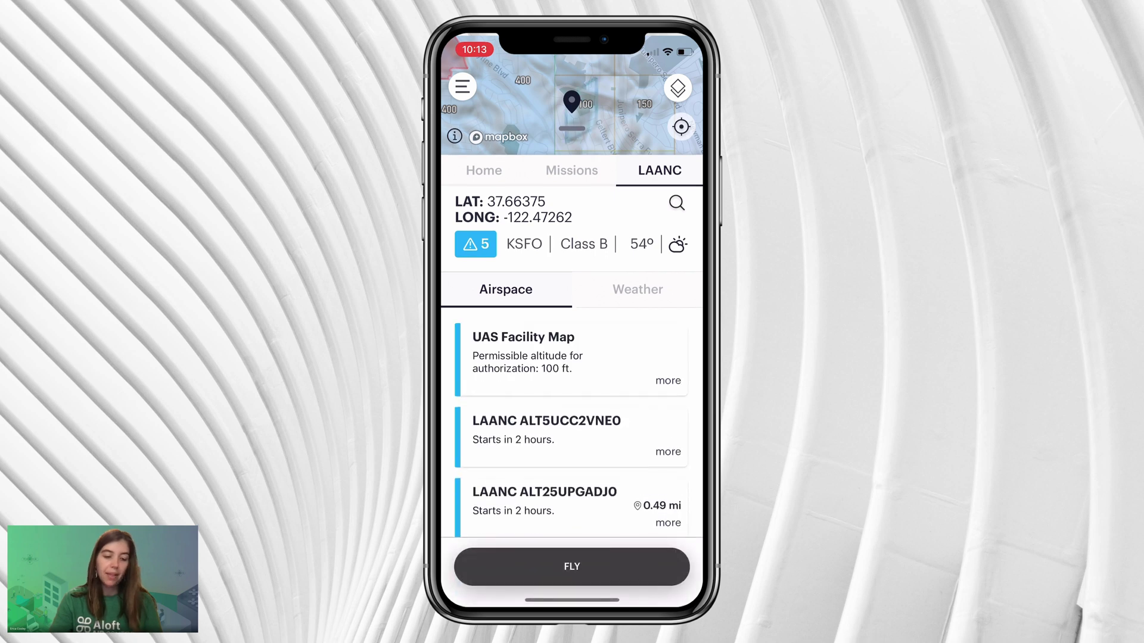
# Read the text notification about the submitted request and examine the newly authorized flight area on the map
pyautogui.moveTo(572, 84); pyautogui.dragTo(572, 178)
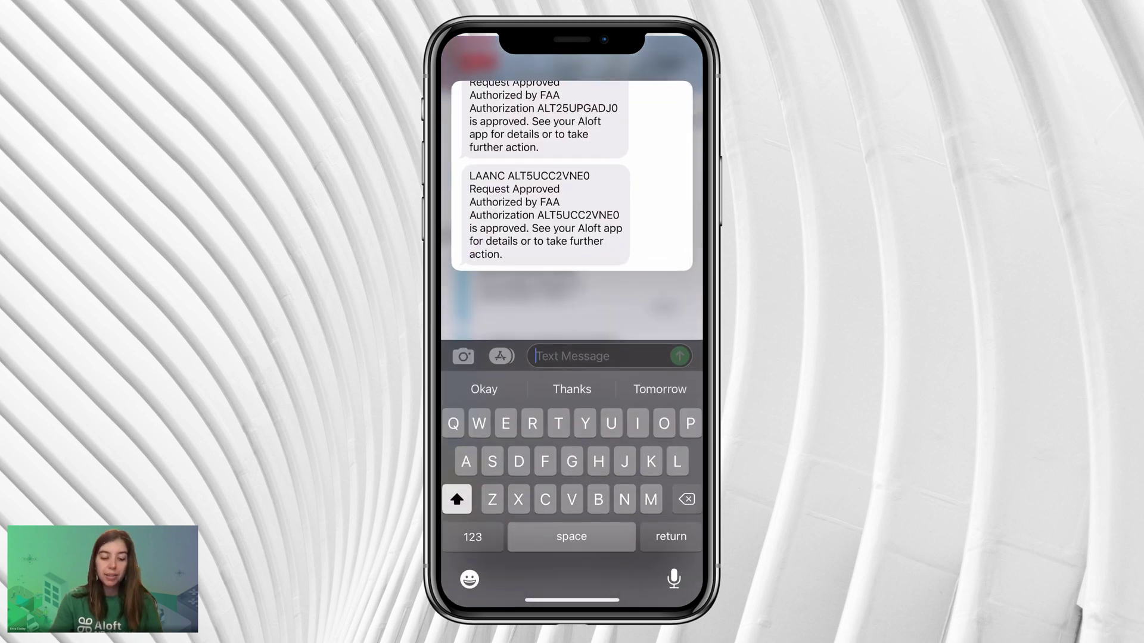
pyautogui.click(572, 307)
pyautogui.moveTo(572, 208); pyautogui.dragTo(566, 318)
pyautogui.scroll(4, 580, 250)
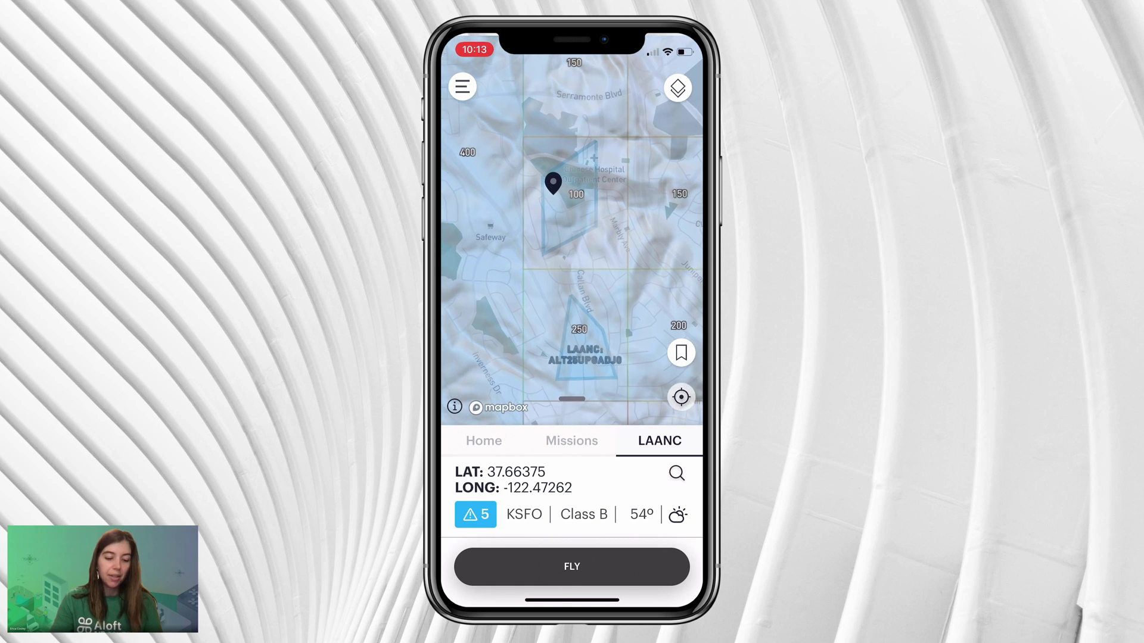
pyautogui.scroll(3, 562, 143)
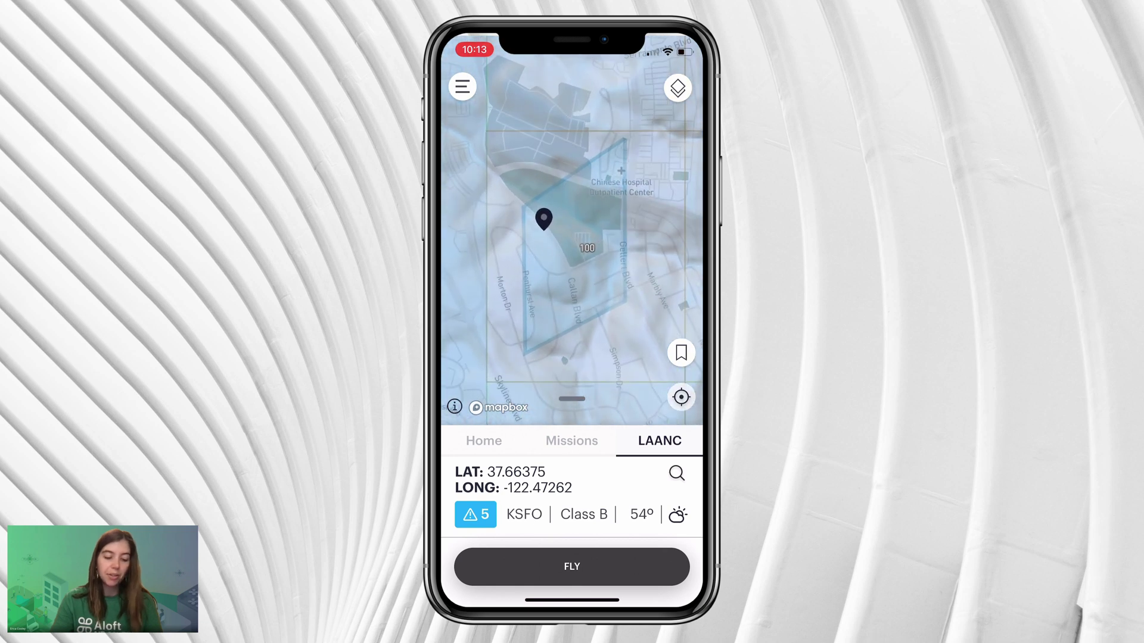
pyautogui.scroll(-2, 573, 315)
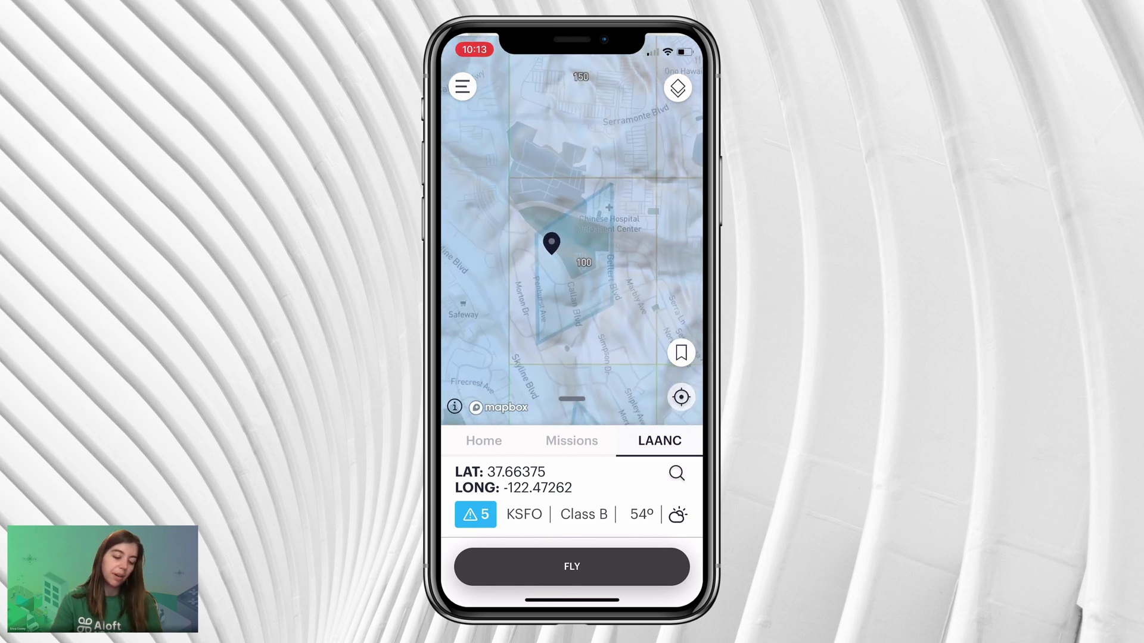
# Expand the new LAANC authorization's details in the airspace list to check its operator, height and times
pyautogui.moveTo(572, 399); pyautogui.dragTo(572, 128)
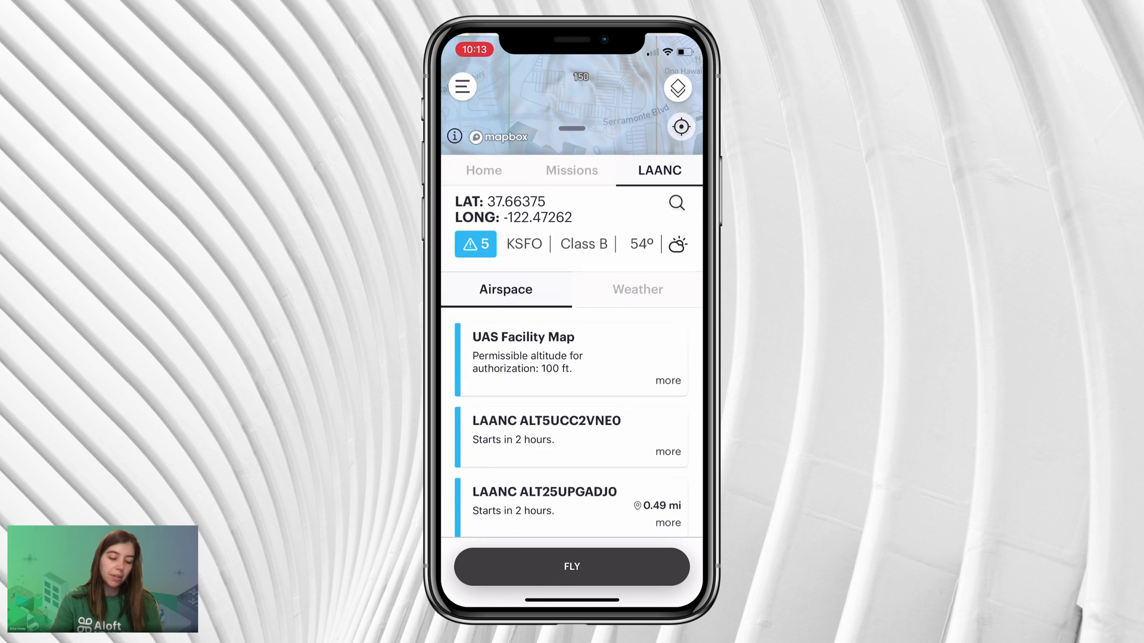
pyautogui.click(668, 452)
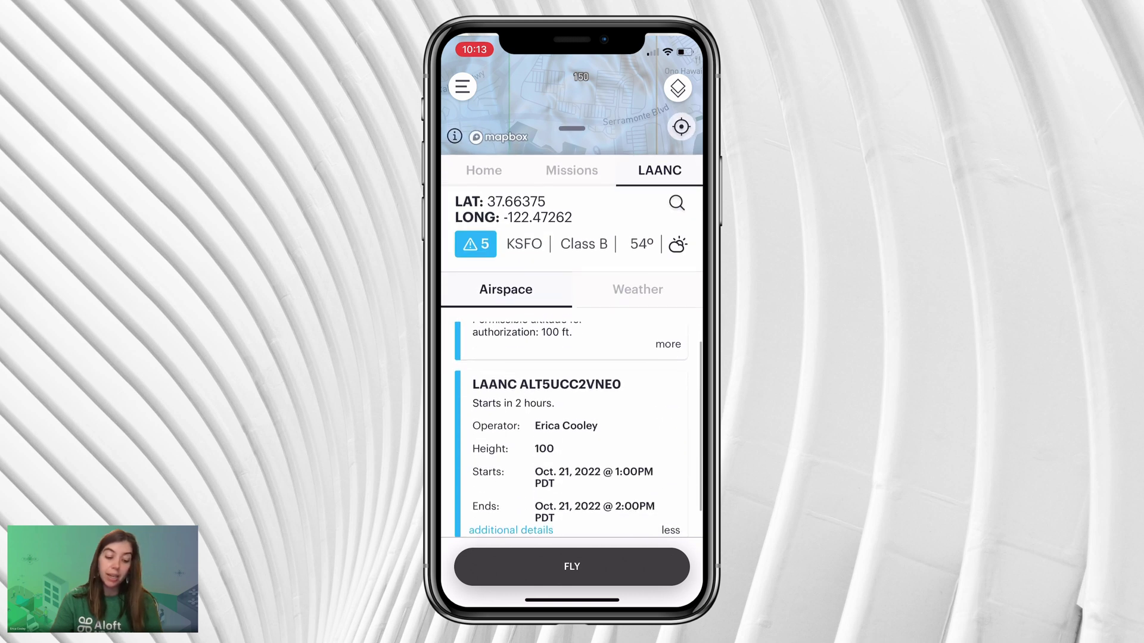